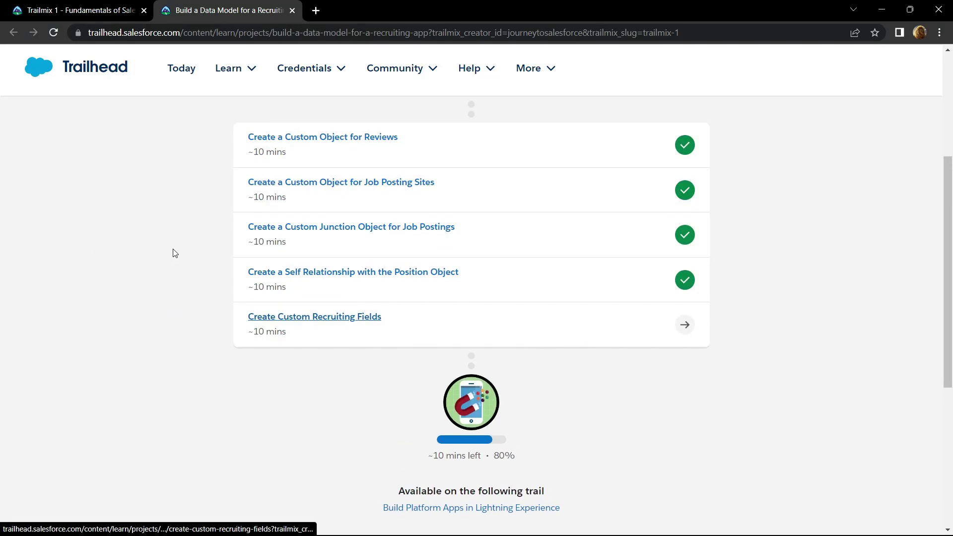
{"action": "scroll", "coordinate": [175, 253], "scroll_direction": "up", "scroll_amount": 3}
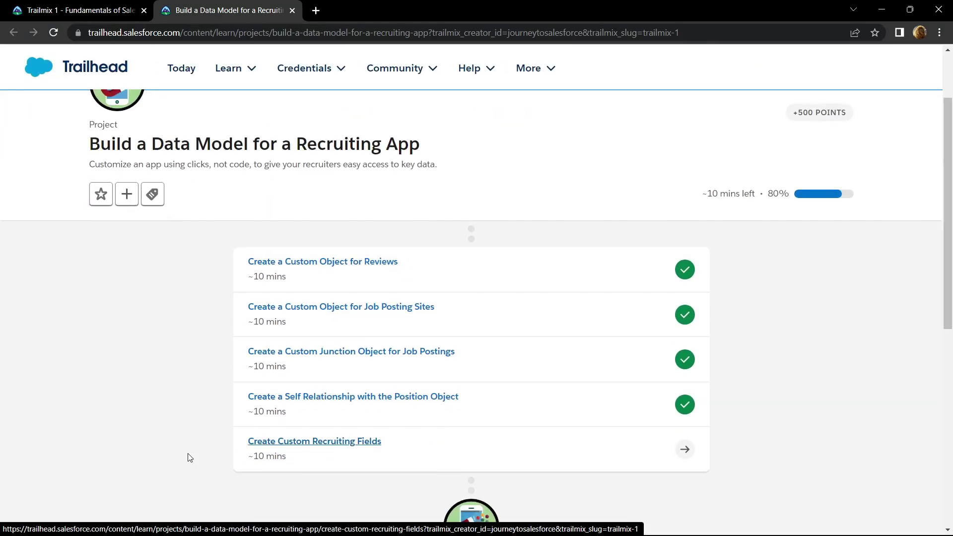
Step: Open the Create Custom Recruiting Fields step in a new tab and launch the hands-on org
{"action": "scroll", "coordinate": [185, 443], "scroll_direction": "down", "scroll_amount": 1}
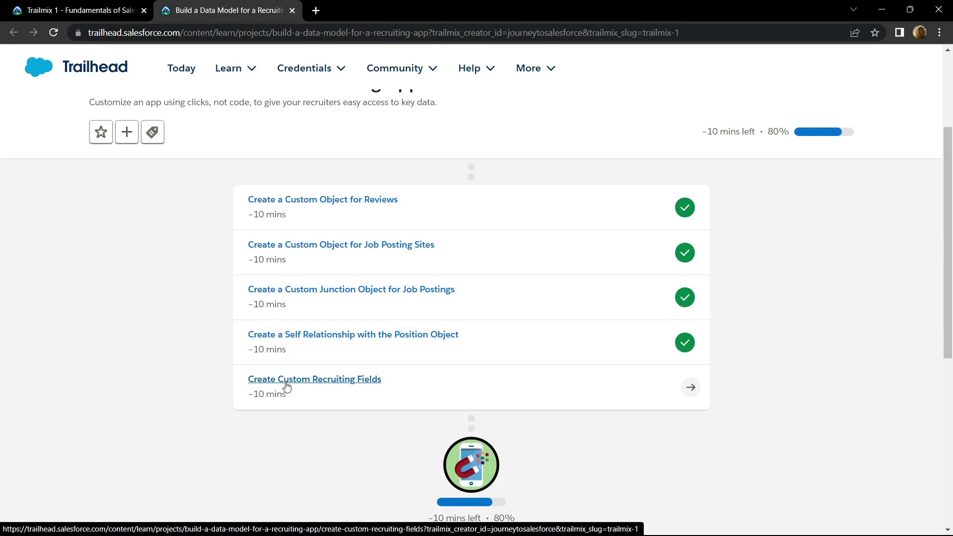
{"action": "right_click", "coordinate": [316, 385]}
{"action": "left_click", "coordinate": [370, 393]}
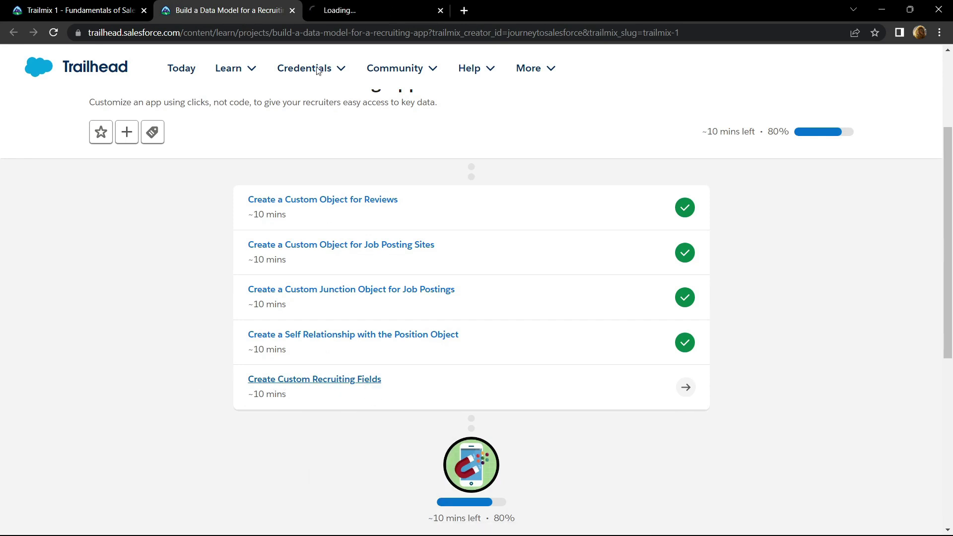
{"action": "left_click", "coordinate": [347, 5]}
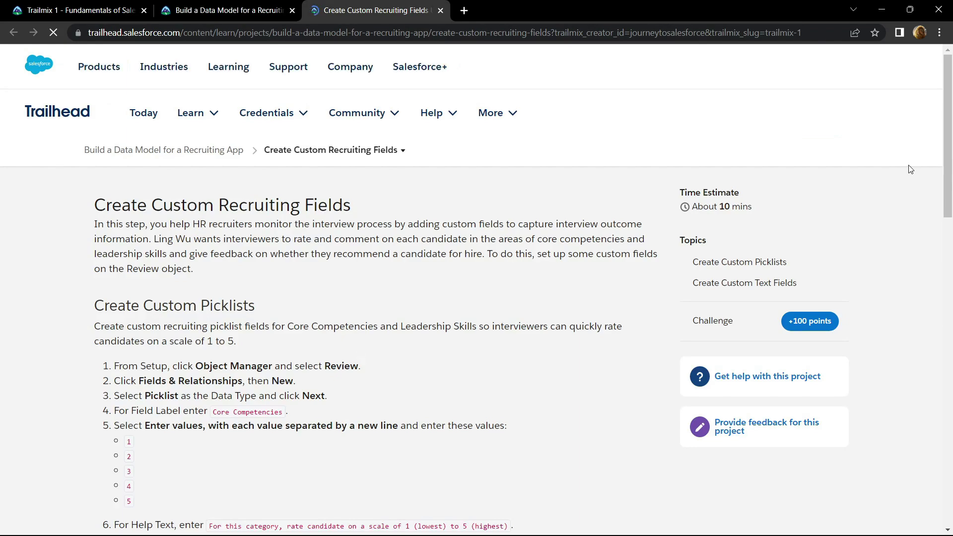
{"action": "scroll", "coordinate": [951, 114], "scroll_direction": "down", "scroll_amount": 20}
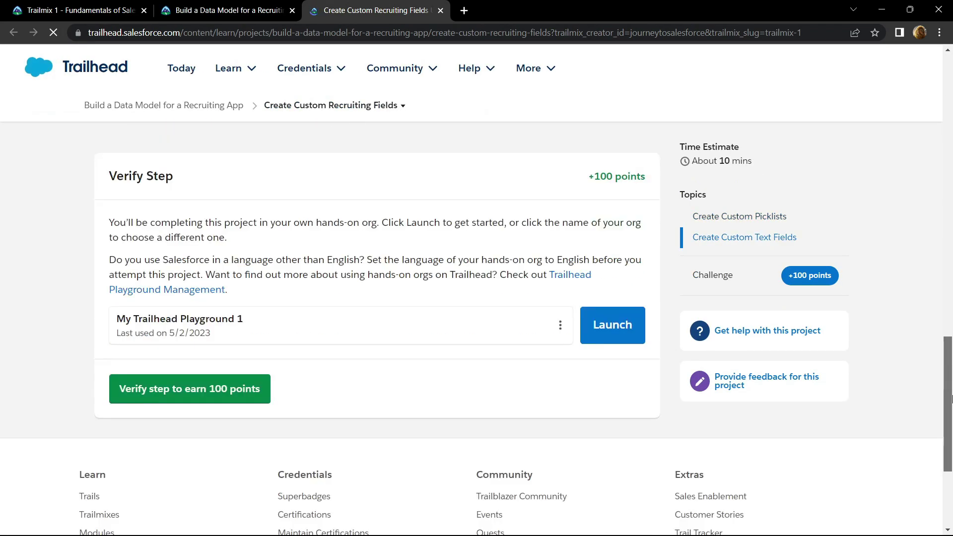
{"action": "left_click", "coordinate": [613, 301]}
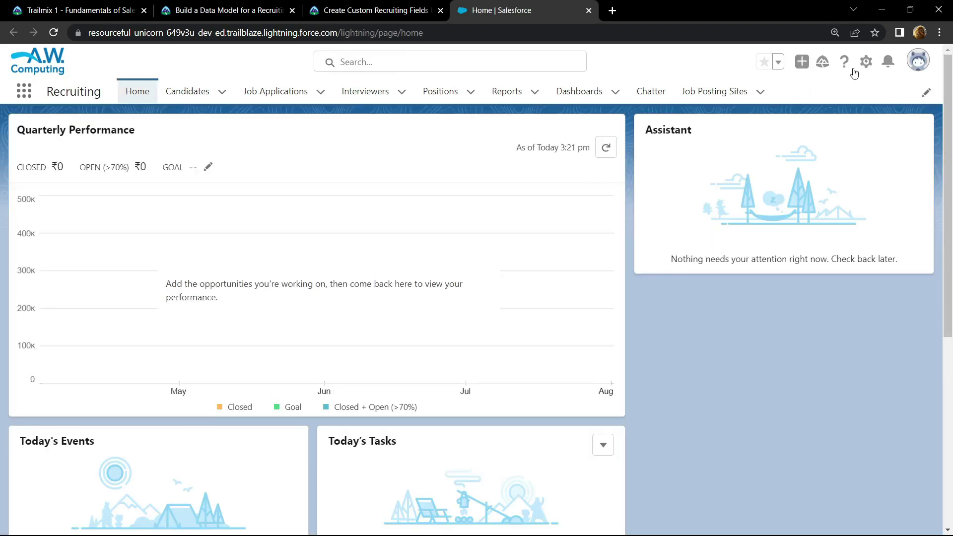
Step: Go to Setup's Object Manager, find the Review object, and start a new field in Fields & Relationships
{"action": "left_click", "coordinate": [868, 65]}
{"action": "left_click", "coordinate": [848, 95]}
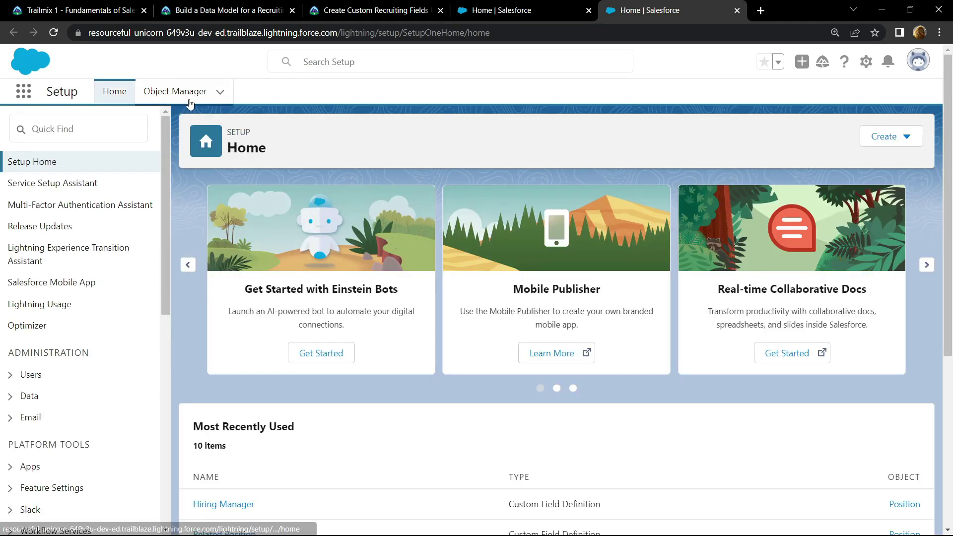
{"action": "left_click", "coordinate": [179, 99]}
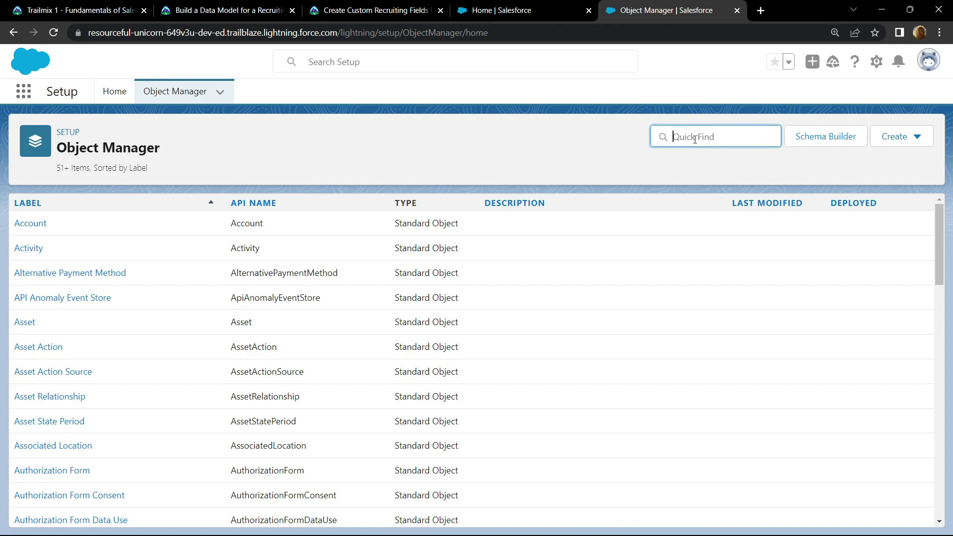
{"action": "type", "text": "review"}
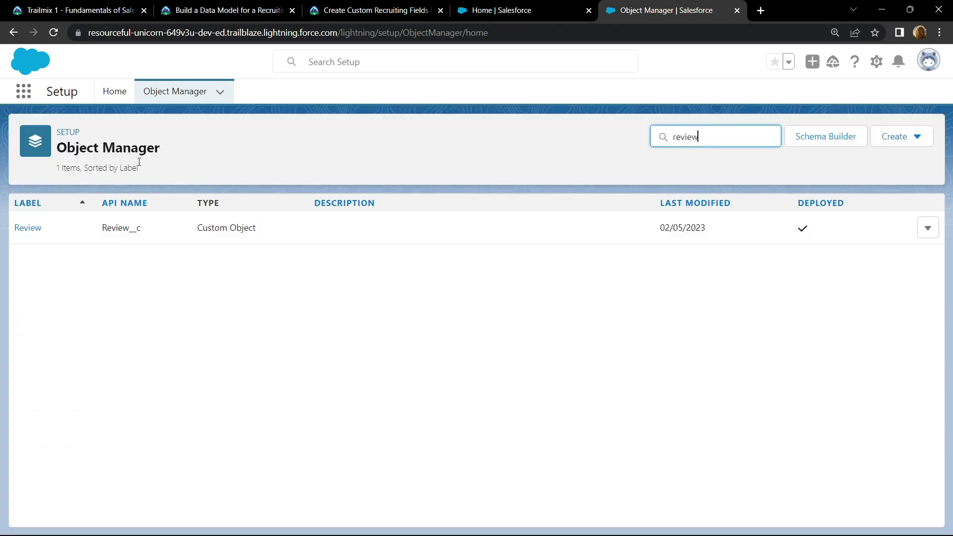
{"action": "left_click", "coordinate": [25, 230]}
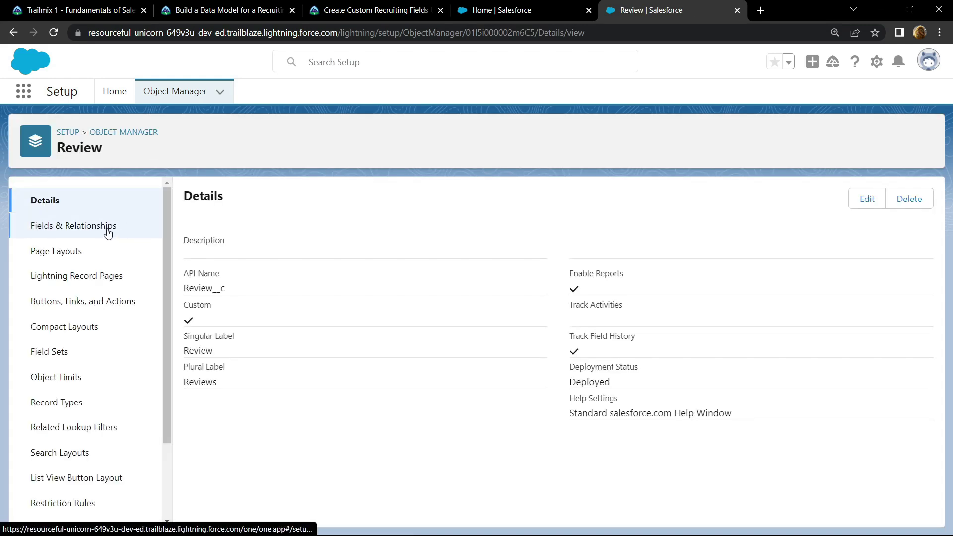
{"action": "left_click", "coordinate": [101, 230]}
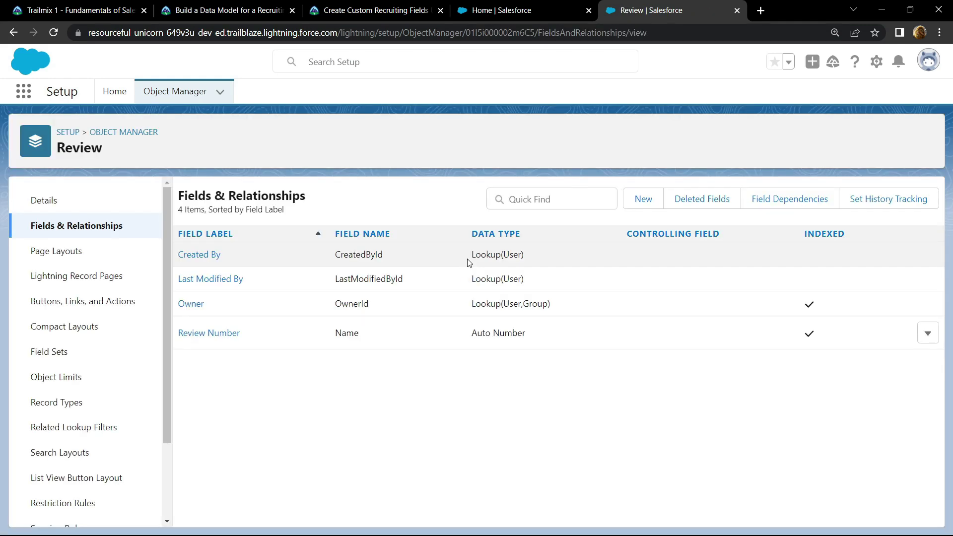
{"action": "left_click", "coordinate": [646, 204]}
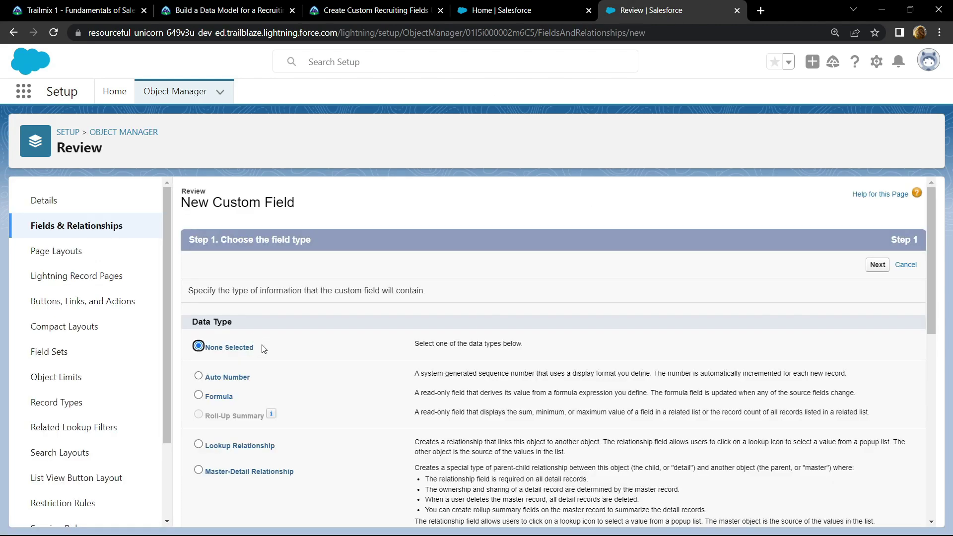
Step: Choose the Picklist field type and label the field Core Competencies
{"action": "scroll", "coordinate": [262, 353], "scroll_direction": "down", "scroll_amount": 7}
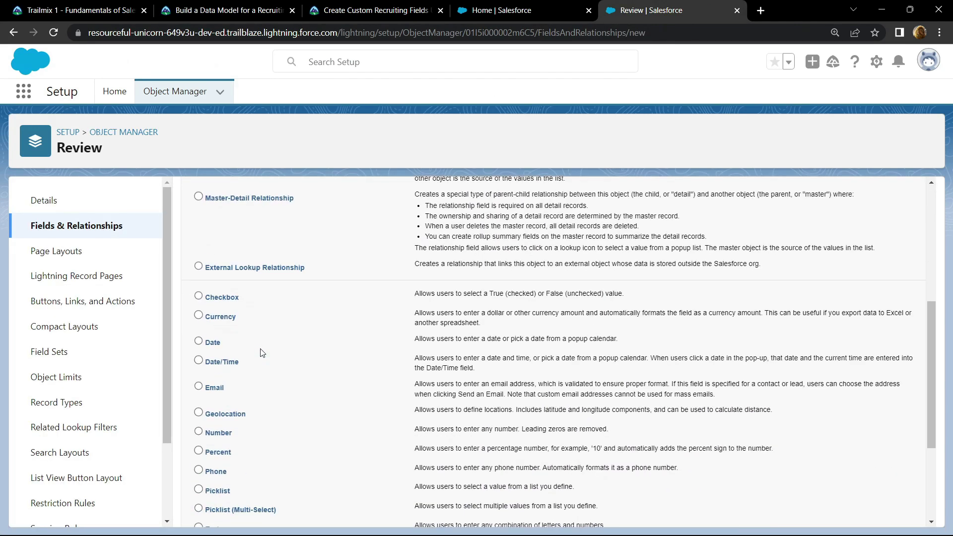
{"action": "scroll", "coordinate": [263, 353], "scroll_direction": "down", "scroll_amount": 2}
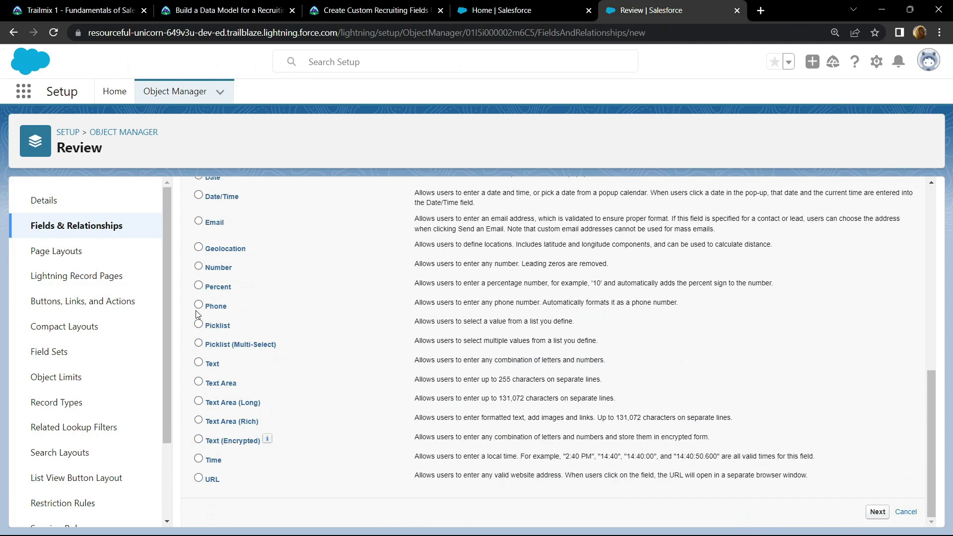
{"action": "left_click", "coordinate": [199, 325]}
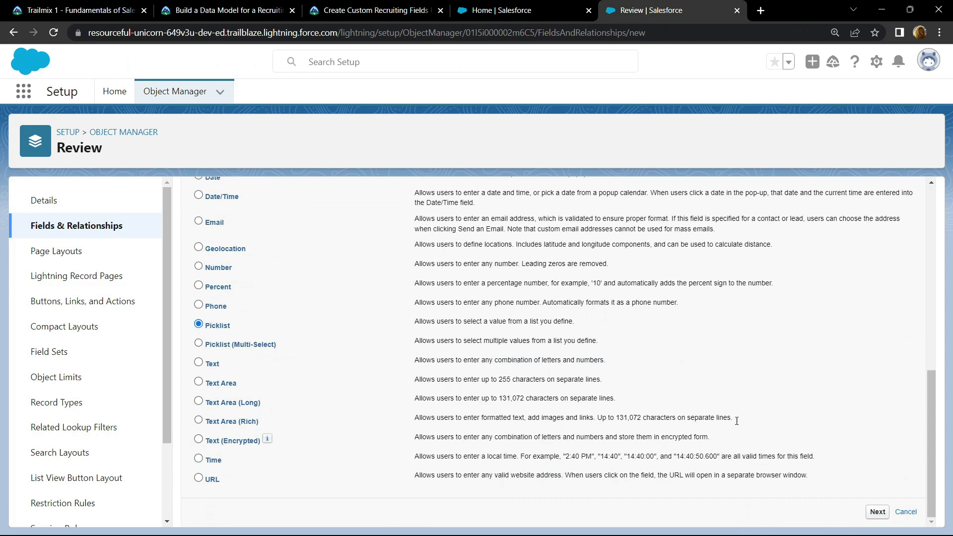
{"action": "left_click", "coordinate": [879, 514]}
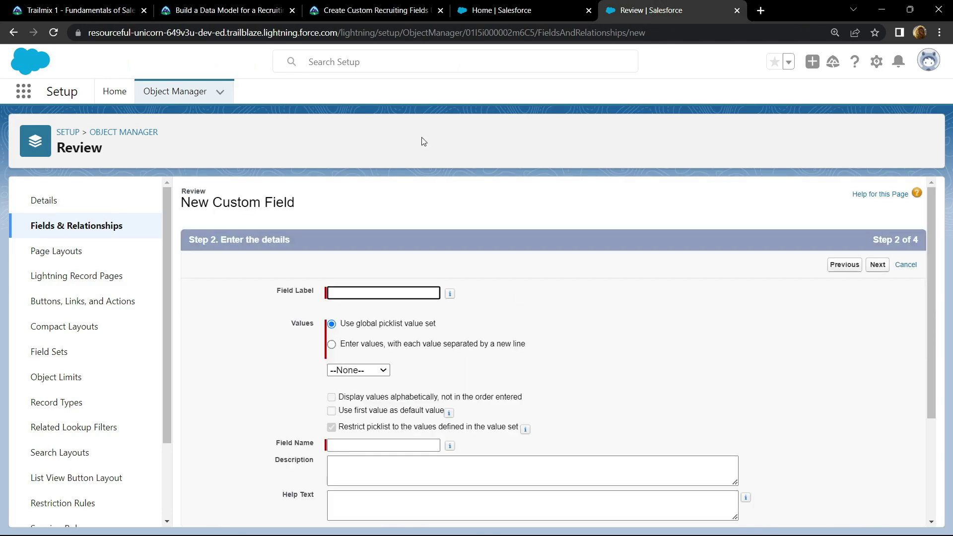
{"action": "left_click", "coordinate": [353, 8]}
{"action": "left_click_drag", "start_coordinate": [215, 245], "coordinate": [284, 245]}
{"action": "key", "text": "ctrl+c"}
{"action": "key", "text": "ctrl+Tab"}
{"action": "key", "text": "ctrl+Tab"}
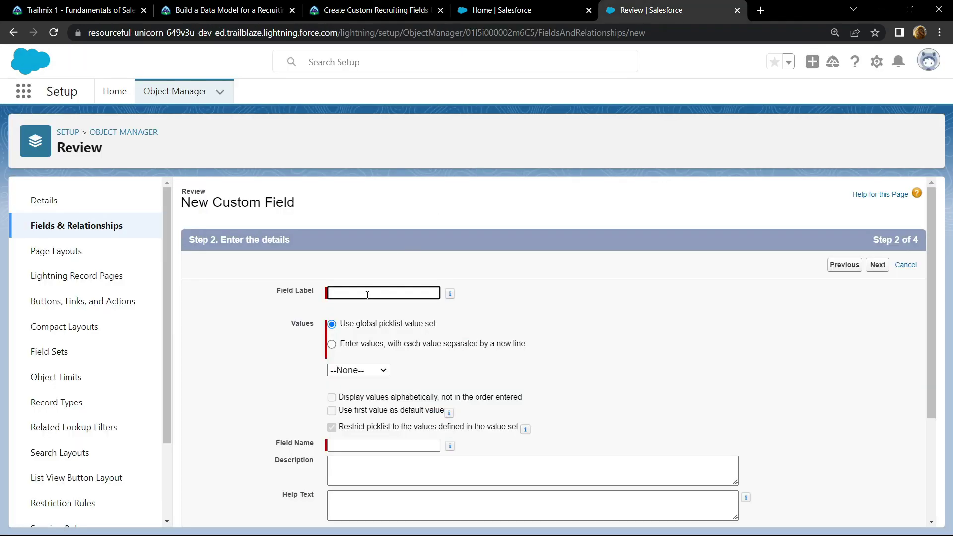
{"action": "key", "text": "ctrl+v"}
{"action": "left_click", "coordinate": [251, 374]}
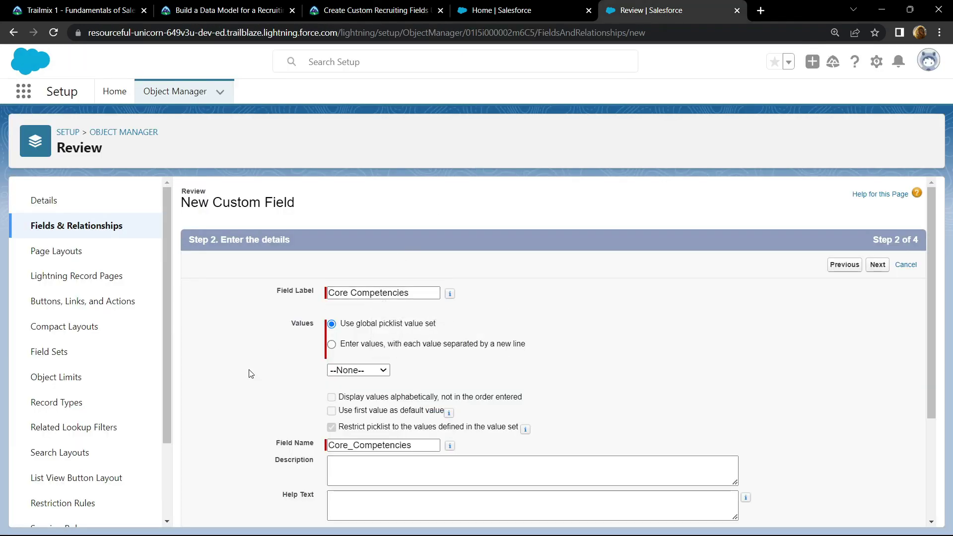
Step: Enter the picklist values 1 through 5, one per line
{"action": "left_click", "coordinate": [332, 345]}
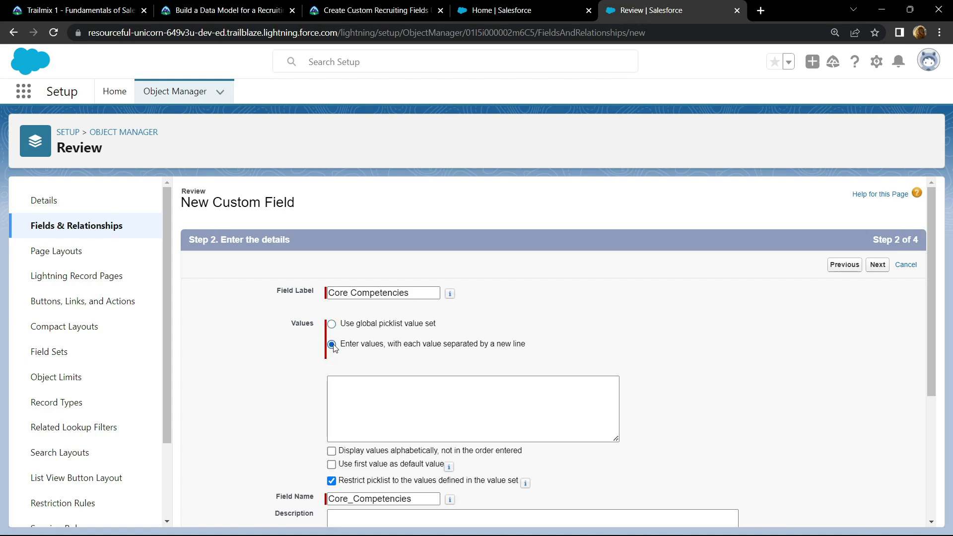
{"action": "left_click", "coordinate": [368, 6]}
{"action": "scroll", "coordinate": [133, 247], "scroll_direction": "down", "scroll_amount": 1}
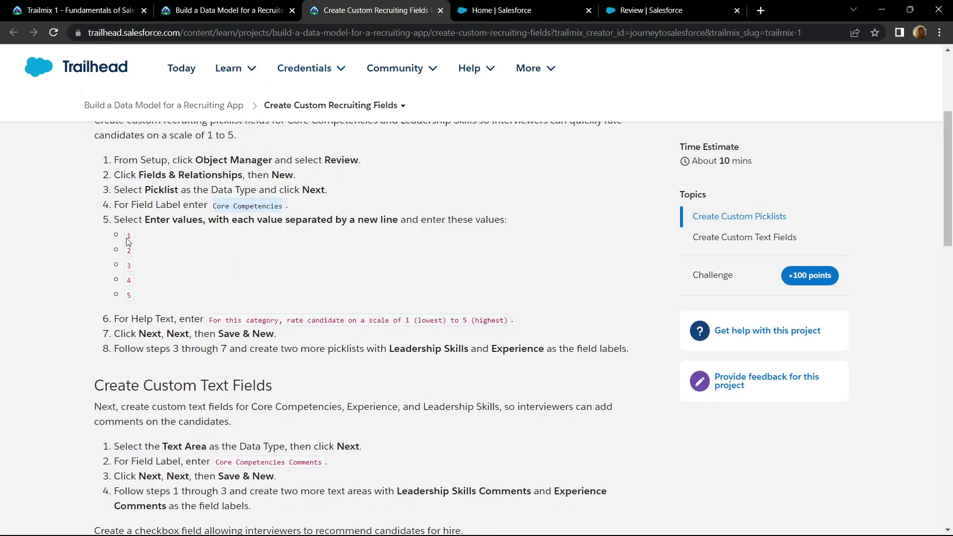
{"action": "left_click_drag", "start_coordinate": [128, 241], "coordinate": [138, 283]}
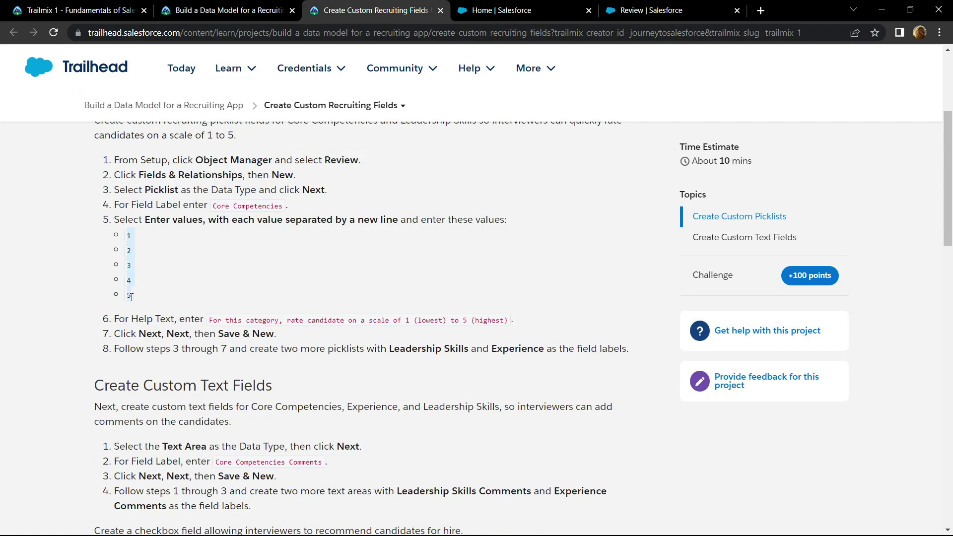
{"action": "left_click", "coordinate": [646, 9]}
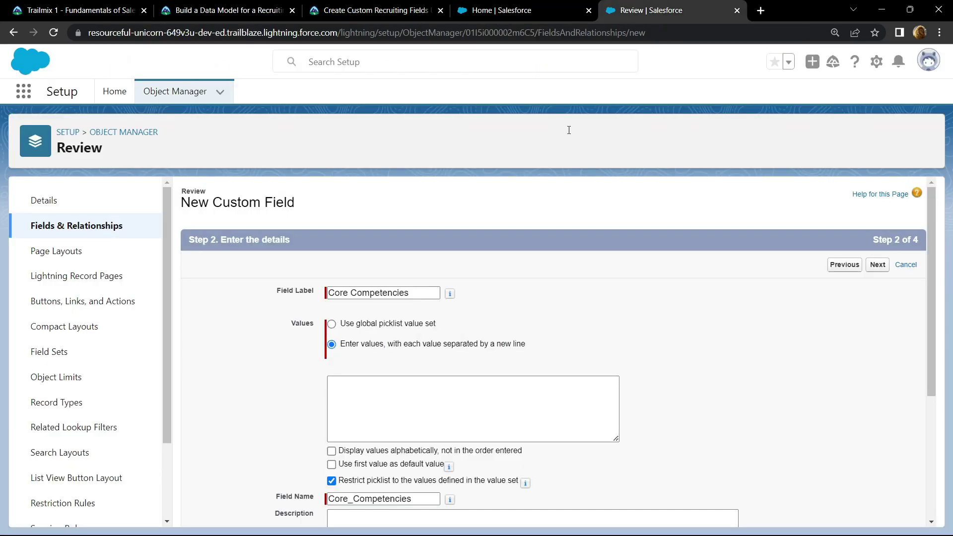
{"action": "left_click", "coordinate": [402, 417]}
{"action": "type", "text": "1 2 3 4 5"}
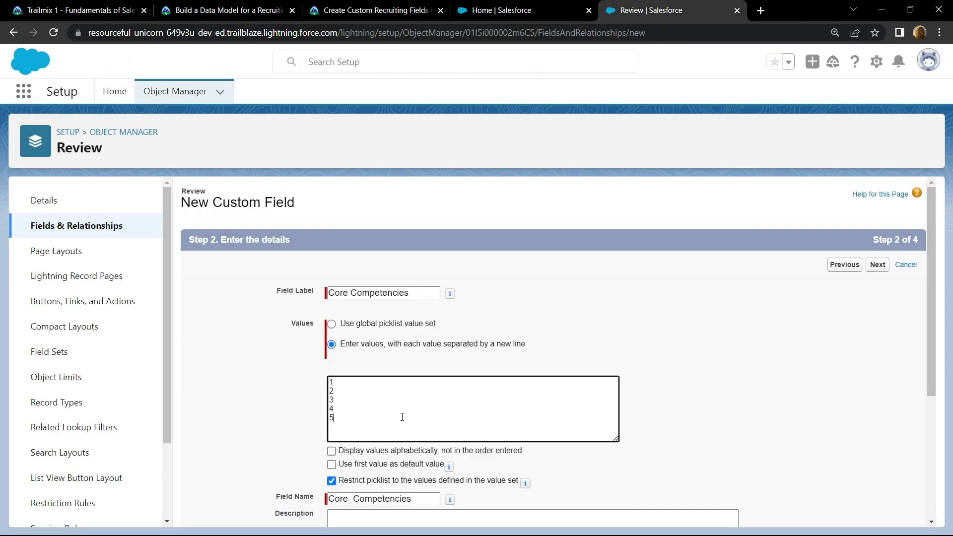
Step: Paste the 1-to-5 rating help text and advance past default field-level security
{"action": "left_click", "coordinate": [375, 10]}
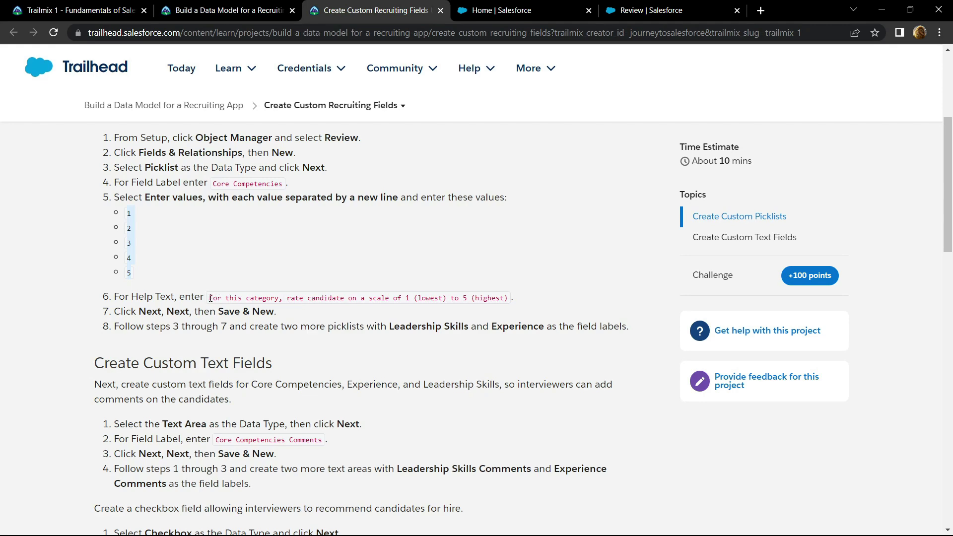
{"action": "left_click_drag", "start_coordinate": [211, 298], "coordinate": [512, 302]}
{"action": "key", "text": "ctrl+c"}
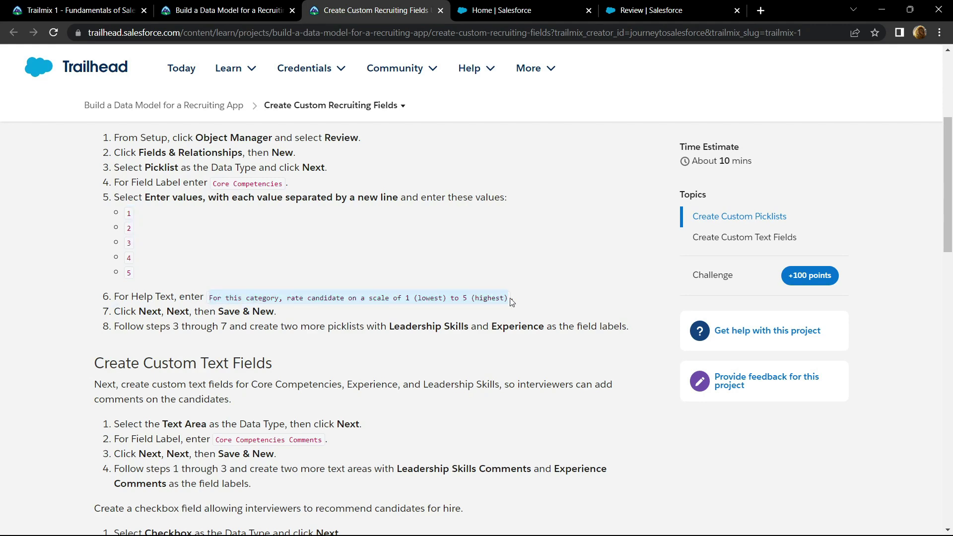
{"action": "left_click", "coordinate": [665, 10]}
{"action": "scroll", "coordinate": [263, 427], "scroll_direction": "down", "scroll_amount": 3}
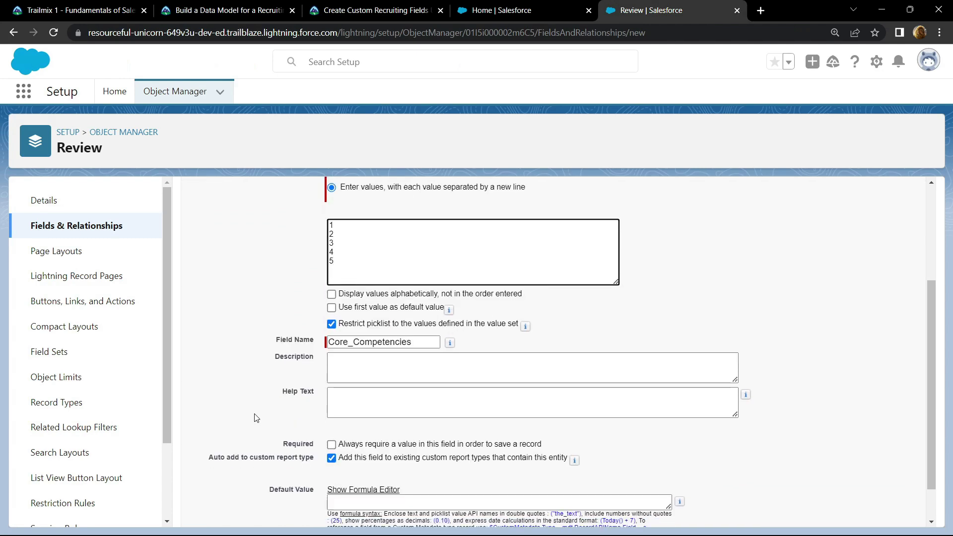
{"action": "left_click", "coordinate": [342, 403]}
{"action": "key", "text": "ctrl+v"}
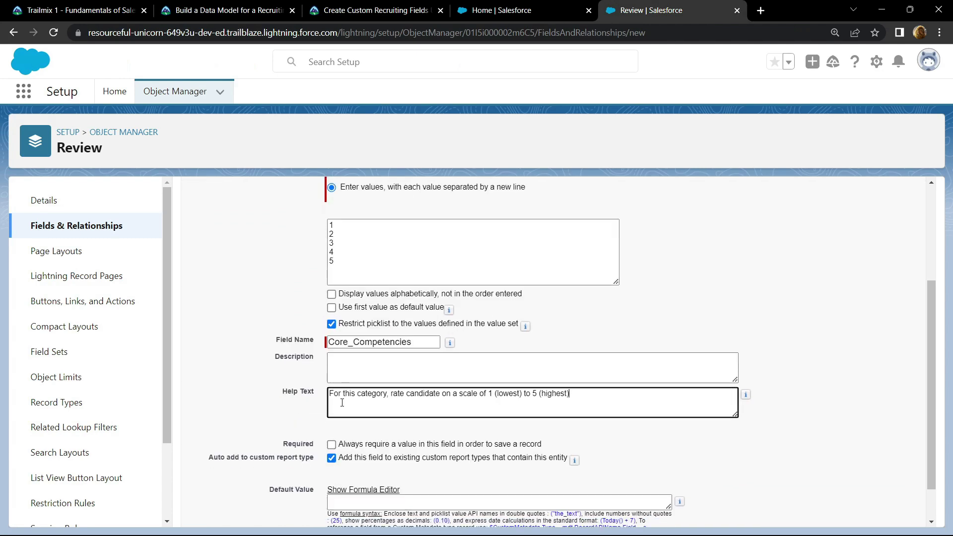
{"action": "scroll", "coordinate": [258, 369], "scroll_direction": "up", "scroll_amount": 3}
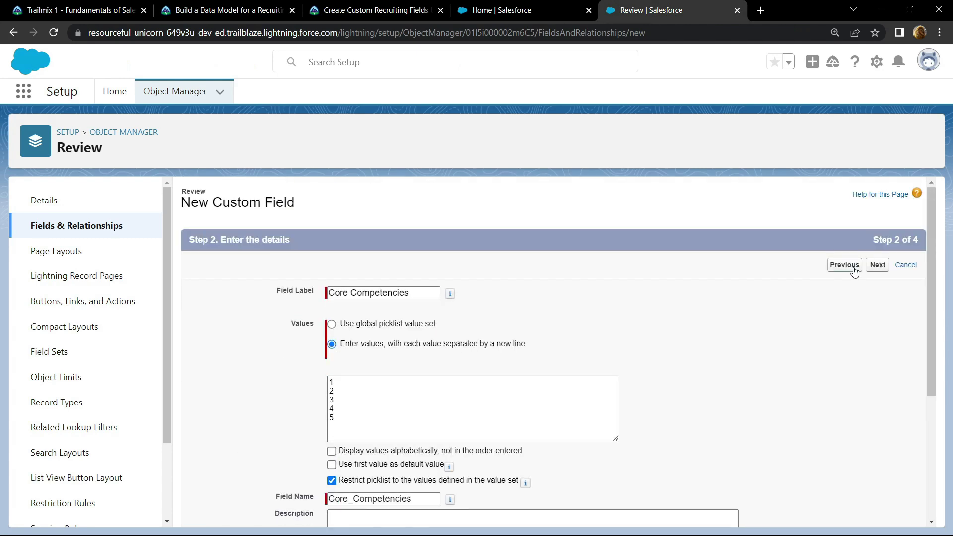
{"action": "left_click", "coordinate": [883, 265]}
{"action": "left_click", "coordinate": [883, 266]}
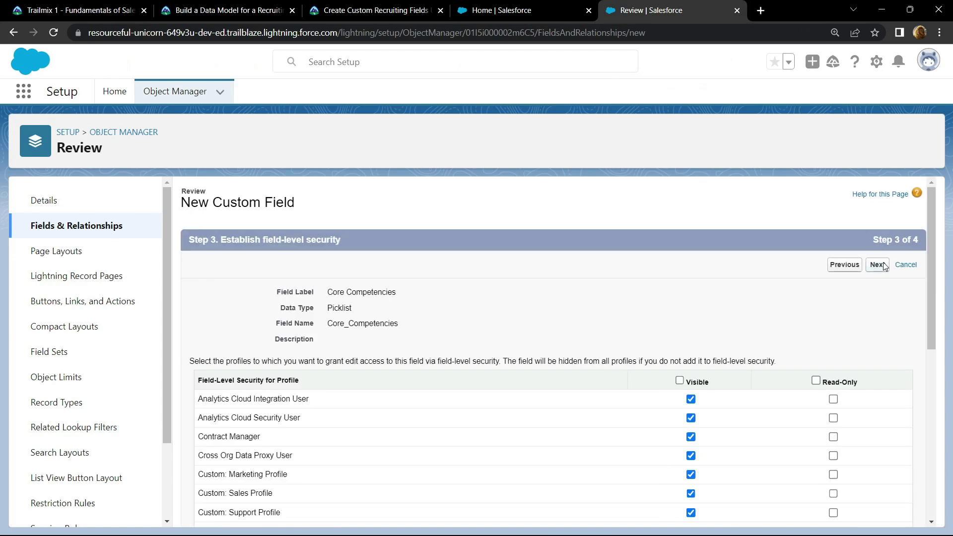
Step: Save Core Competencies and start another Picklist field
{"action": "left_click", "coordinate": [855, 267]}
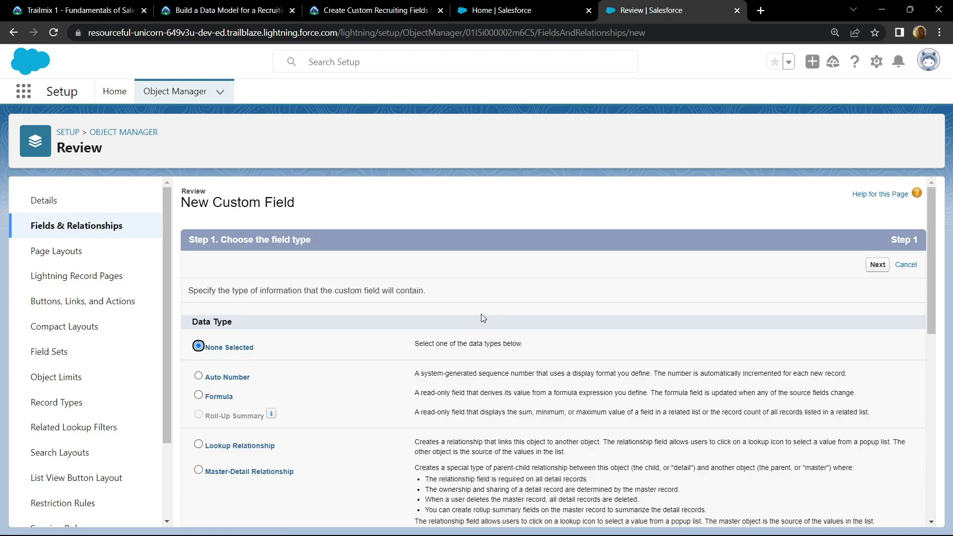
{"action": "scroll", "coordinate": [354, 375], "scroll_direction": "down", "scroll_amount": 8}
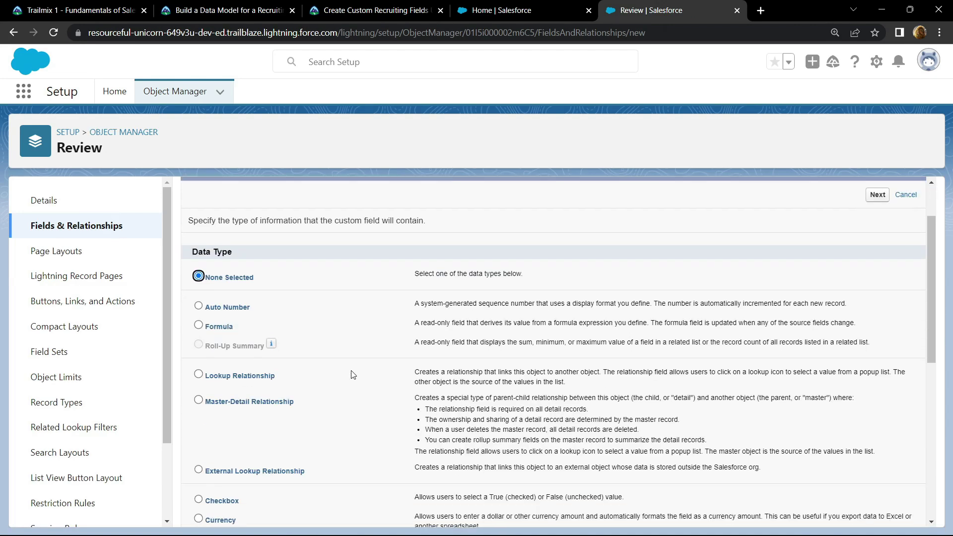
{"action": "scroll", "coordinate": [217, 387], "scroll_direction": "down", "scroll_amount": 1}
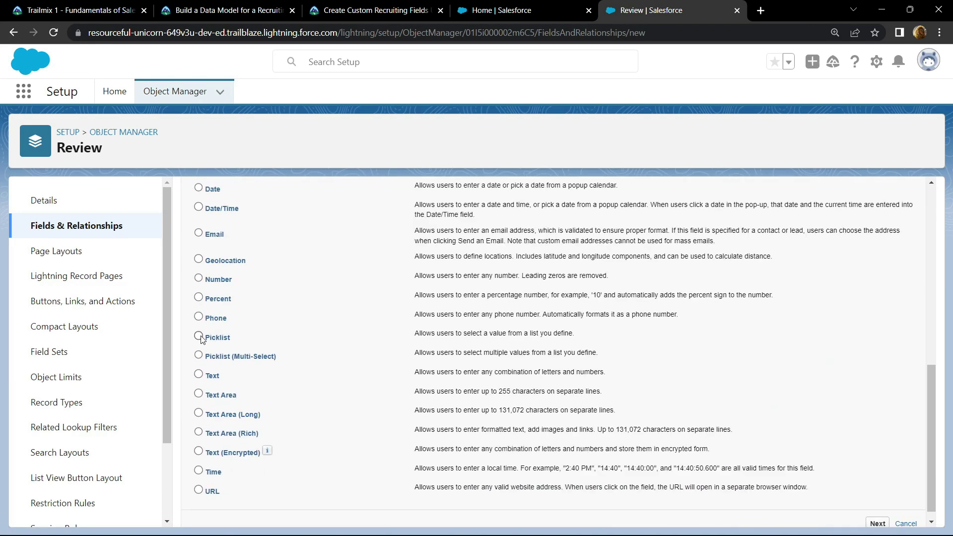
{"action": "scroll", "coordinate": [666, 480], "scroll_direction": "down", "scroll_amount": 1}
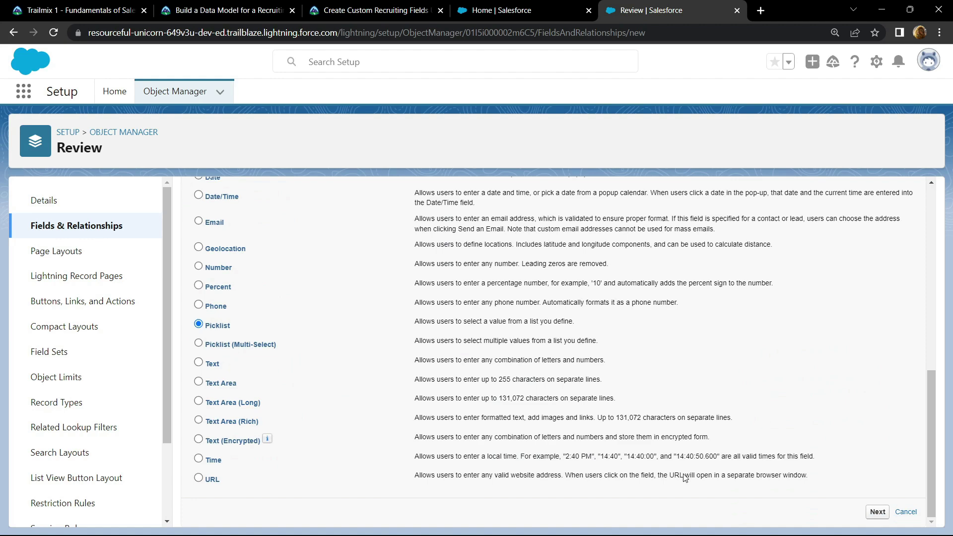
{"action": "left_click", "coordinate": [878, 511]}
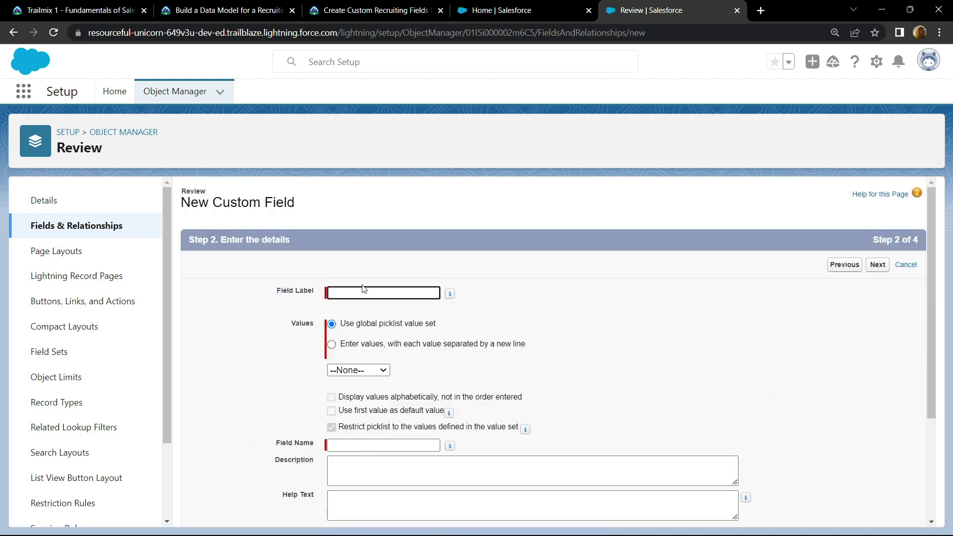
Step: Label the new picklist Leadership Skills and enter values 1–5
{"action": "left_click", "coordinate": [386, 15]}
{"action": "scroll", "coordinate": [441, 309], "scroll_direction": "down", "scroll_amount": 3}
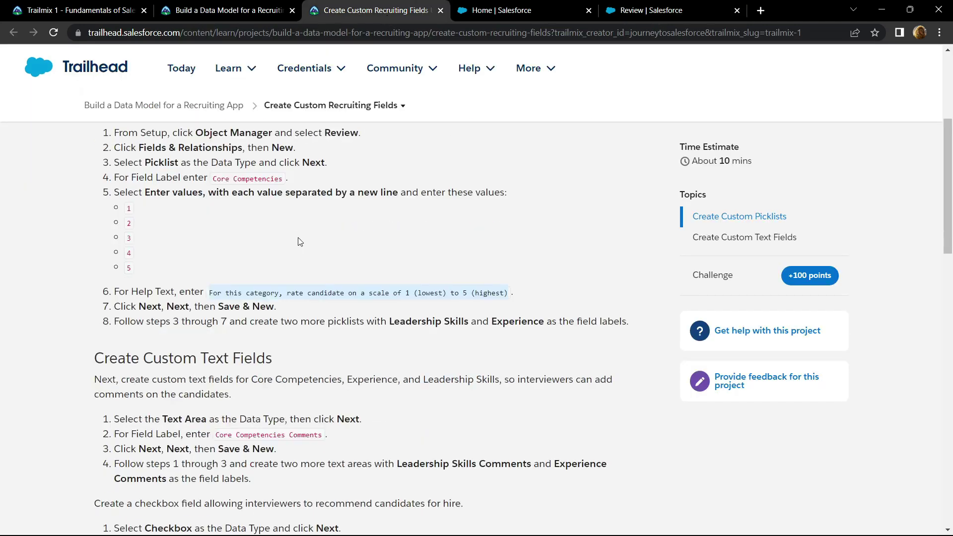
{"action": "left_click_drag", "start_coordinate": [390, 309], "coordinate": [454, 311]}
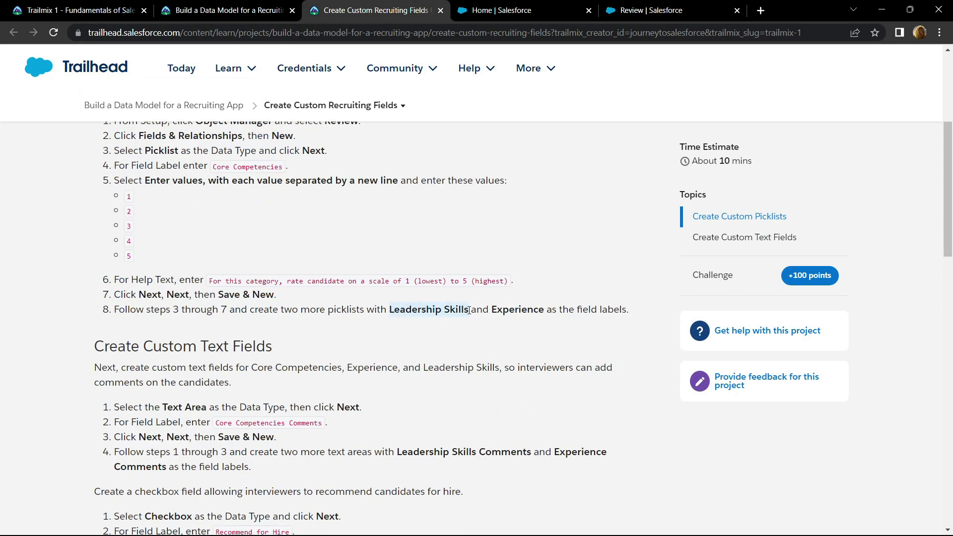
{"action": "left_click", "coordinate": [646, 9]}
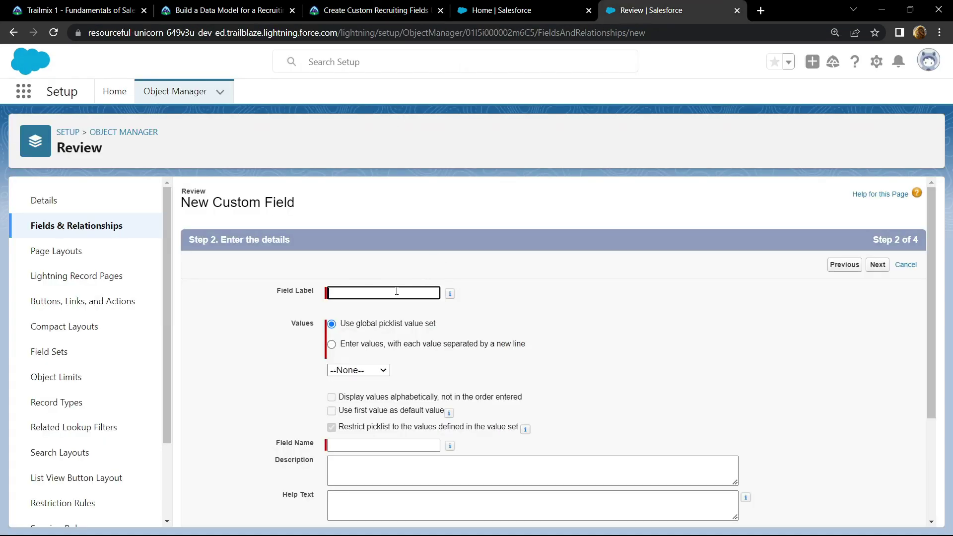
{"action": "type", "text": "Leadership Skills"}
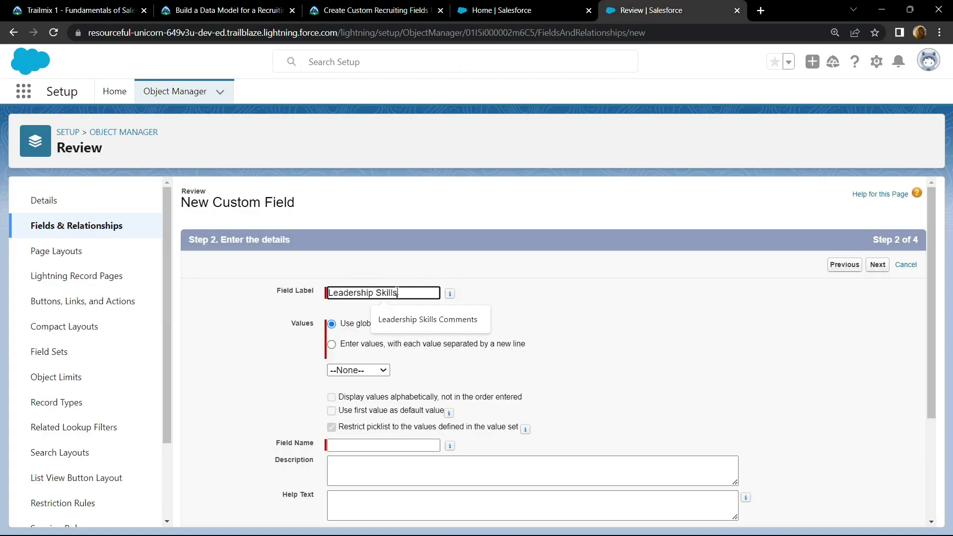
{"action": "left_click", "coordinate": [332, 345]}
{"action": "left_click", "coordinate": [335, 398]}
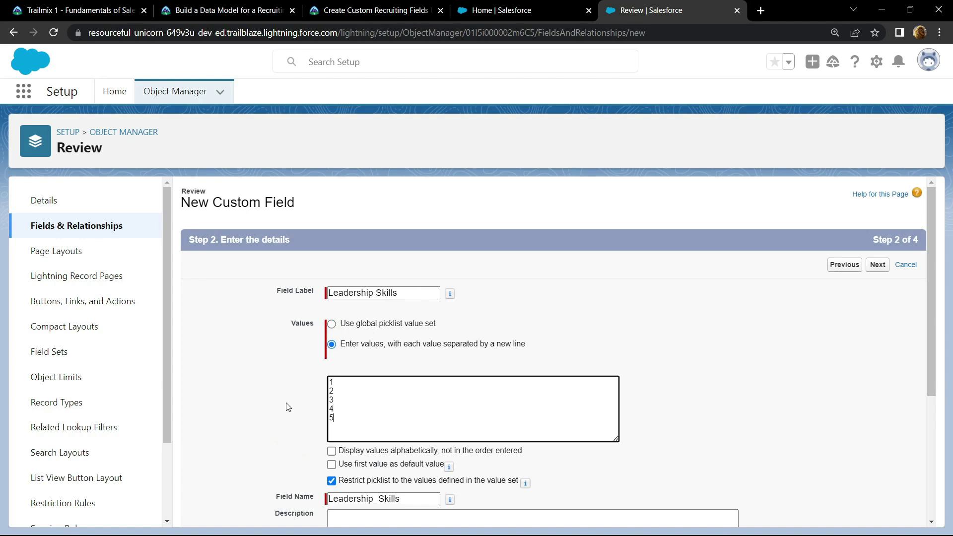
{"action": "scroll", "coordinate": [278, 384], "scroll_direction": "down", "scroll_amount": 4}
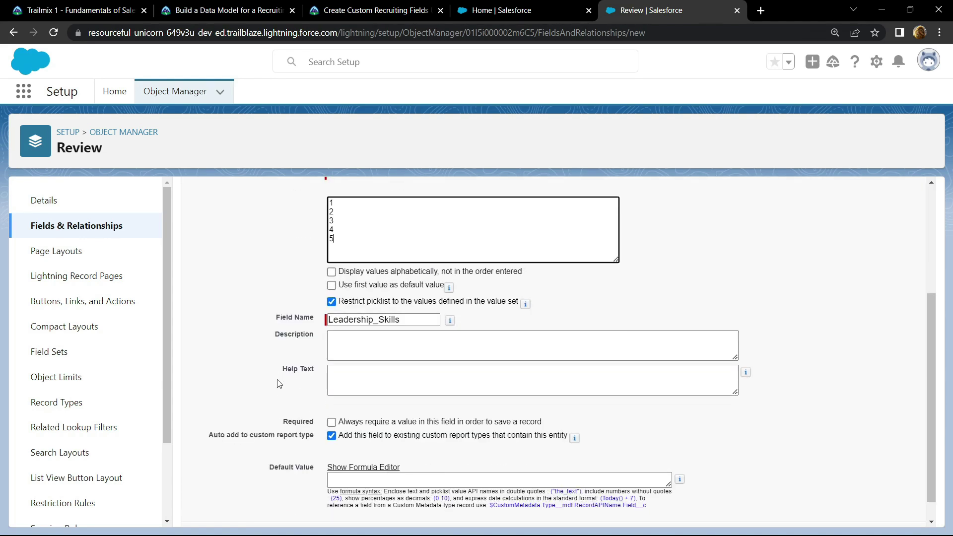
Step: Add the 1-to-5 rating help text, keep default security and layout, and Save & New
{"action": "left_click", "coordinate": [376, 10]}
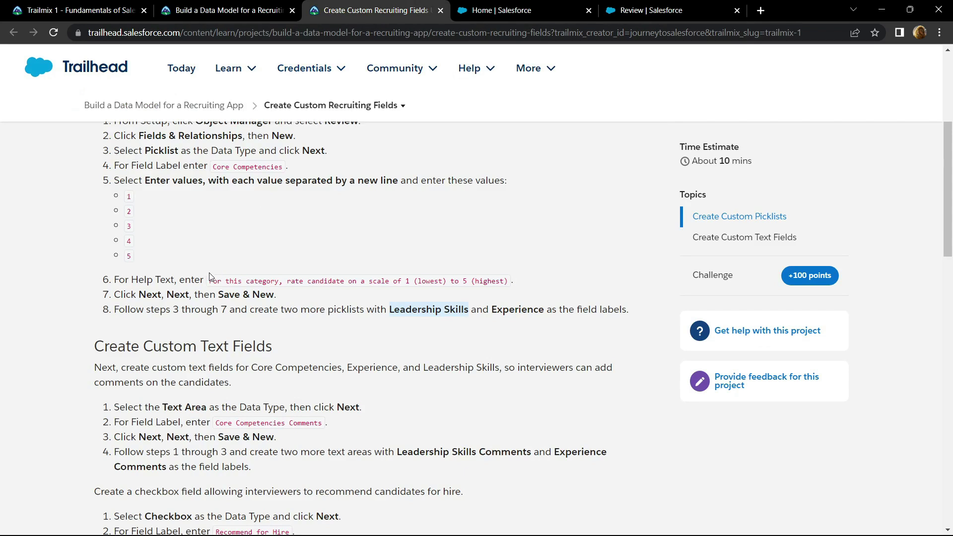
{"action": "left_click_drag", "start_coordinate": [209, 280], "coordinate": [512, 285]}
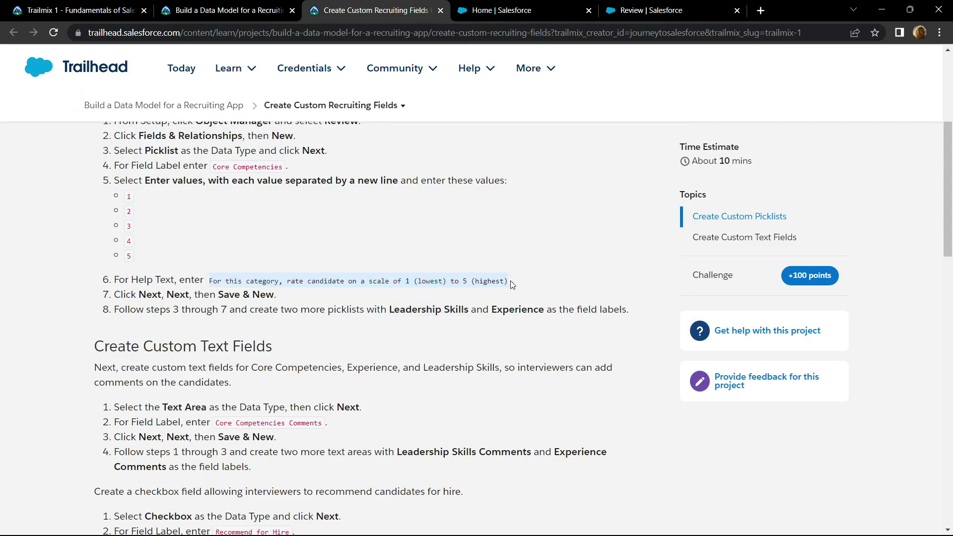
{"action": "key", "text": "ctrl+c"}
{"action": "key", "text": "ctrl+9"}
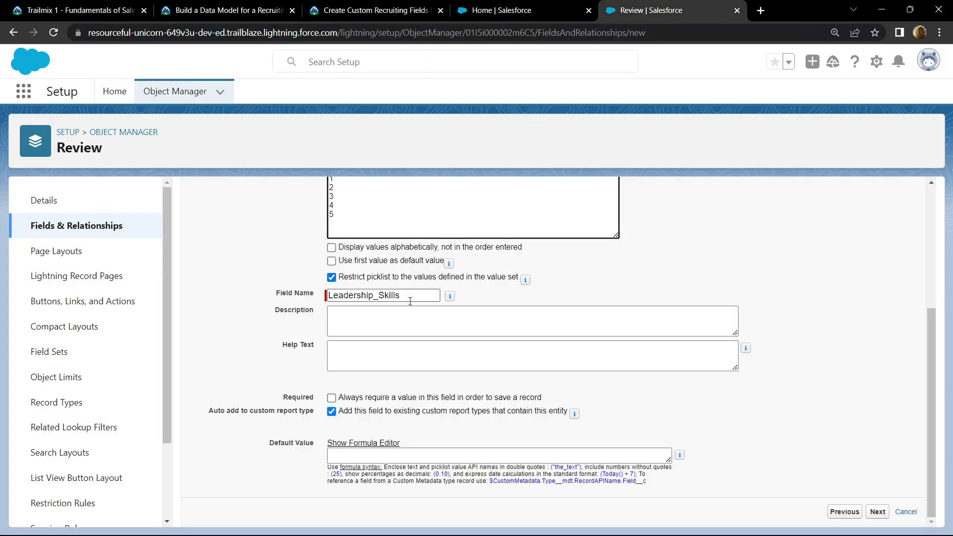
{"action": "left_click", "coordinate": [379, 351]}
{"action": "key", "text": "ctrl+v"}
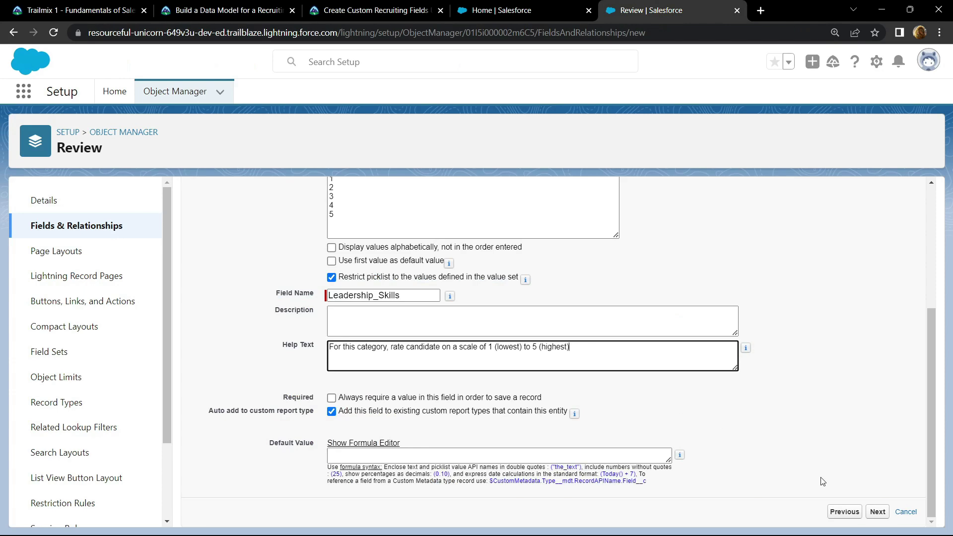
{"action": "left_click", "coordinate": [879, 511]}
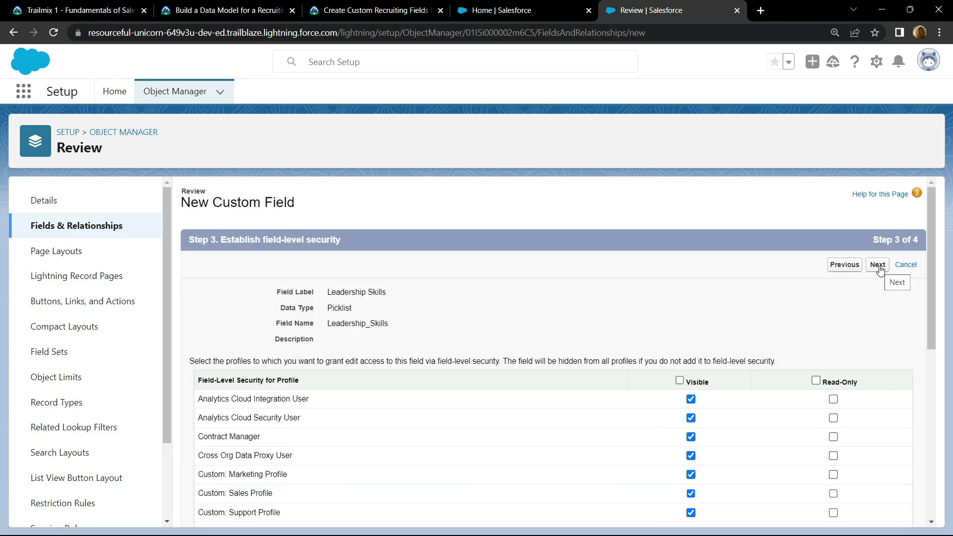
{"action": "left_click", "coordinate": [878, 265]}
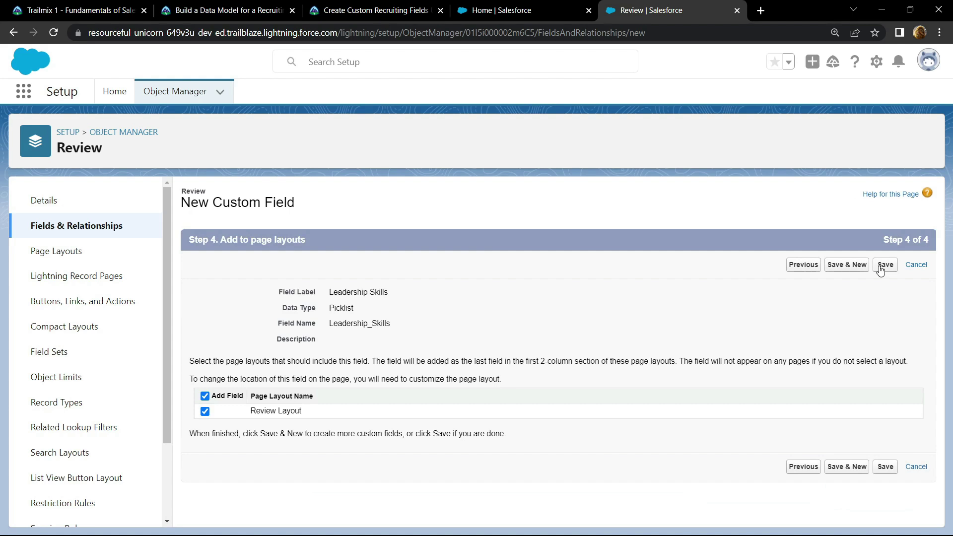
{"action": "left_click", "coordinate": [858, 270]}
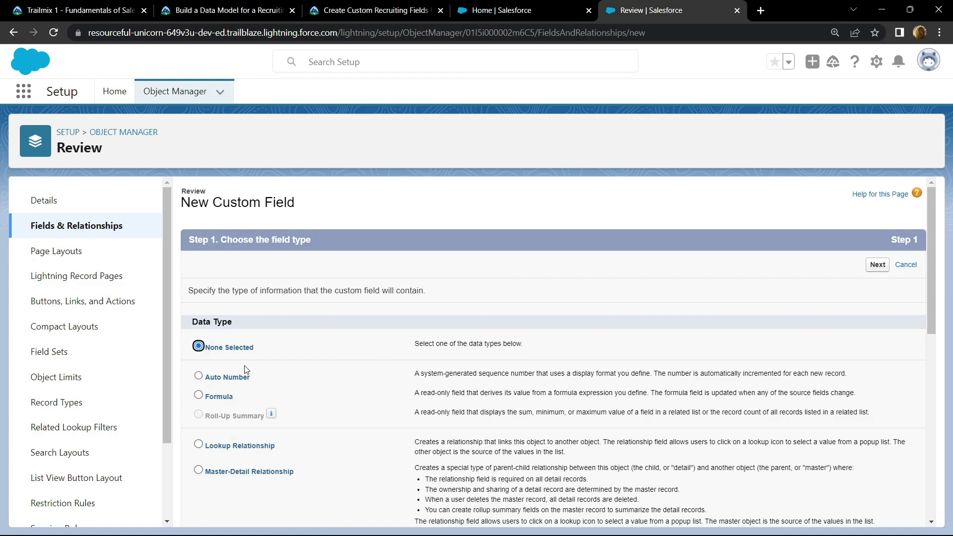
Step: Create a Picklist field labelled Experience with values 1–5
{"action": "scroll", "coordinate": [247, 370], "scroll_direction": "down", "scroll_amount": 9}
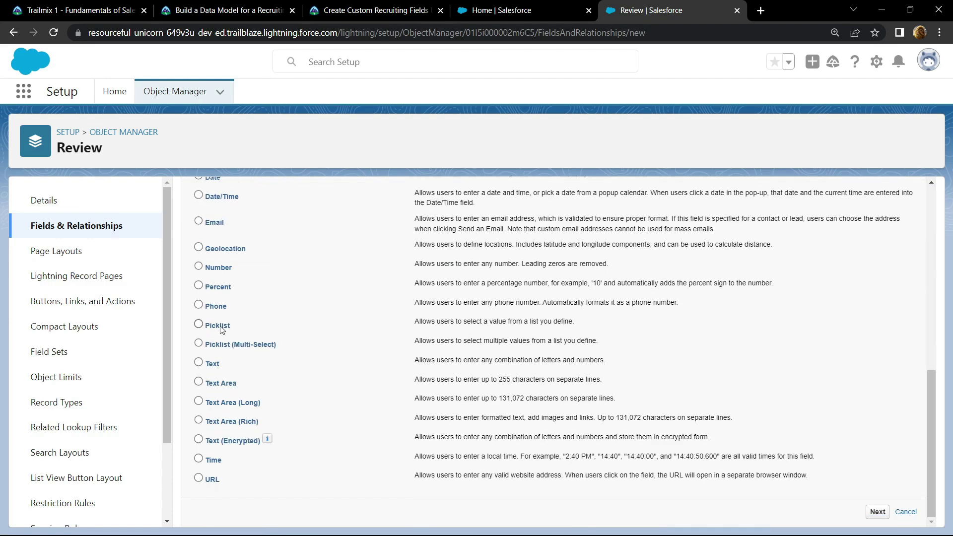
{"action": "left_click", "coordinate": [876, 512]}
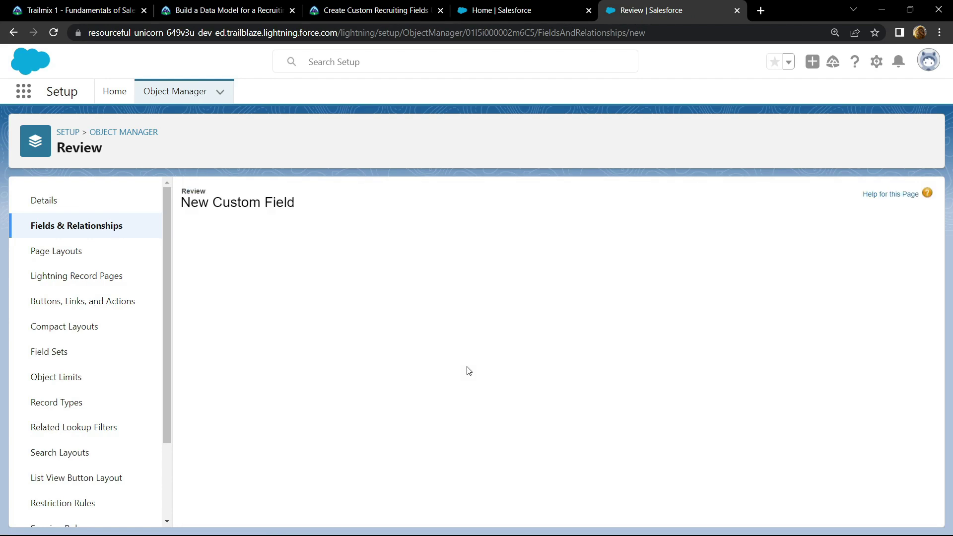
{"action": "left_click", "coordinate": [371, 9]}
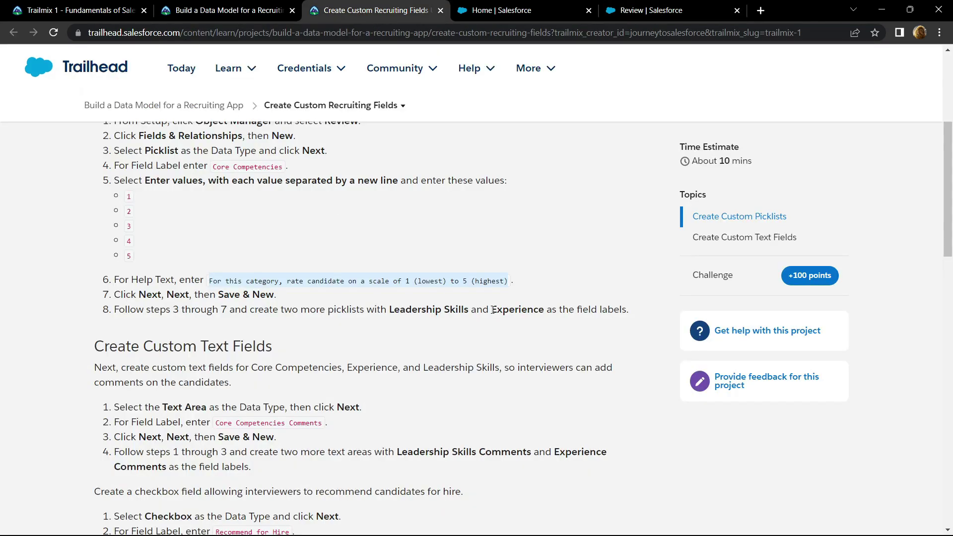
{"action": "left_click_drag", "start_coordinate": [492, 311], "coordinate": [527, 313]}
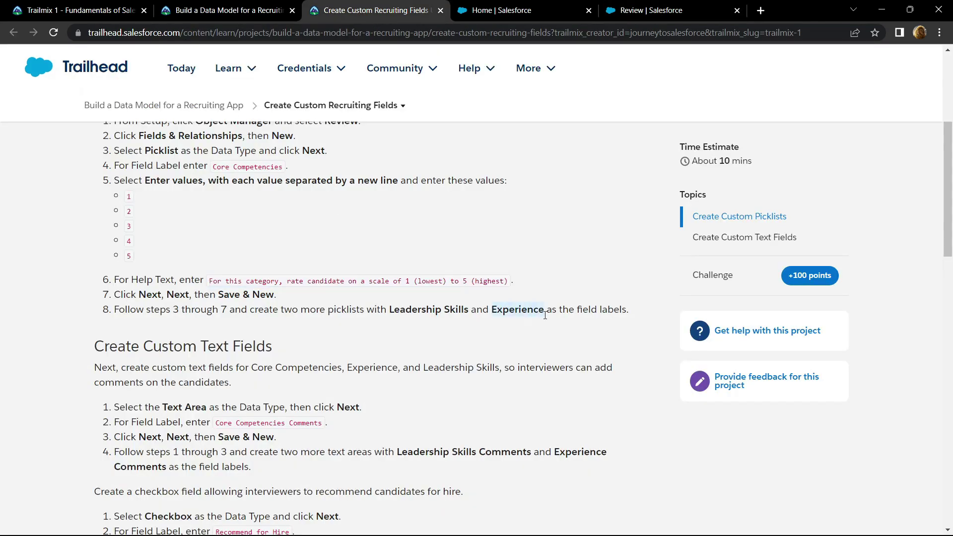
{"action": "left_click", "coordinate": [665, 10]}
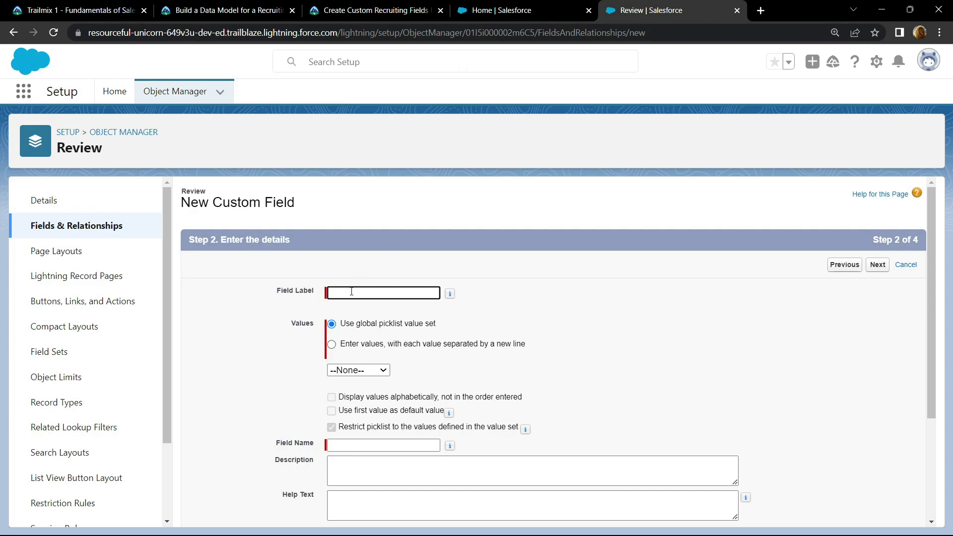
{"action": "key", "text": "ctrl+v"}
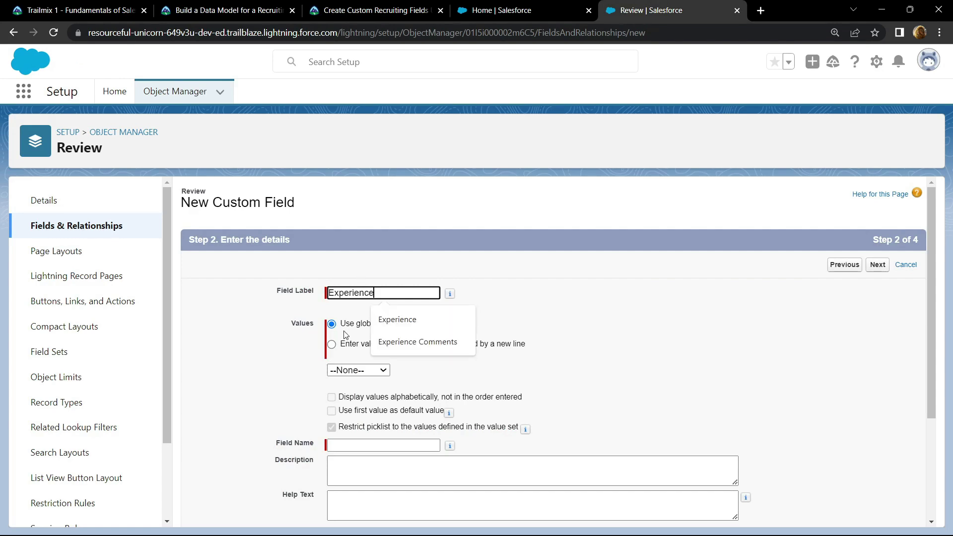
{"action": "left_click", "coordinate": [331, 344]}
{"action": "left_click", "coordinate": [348, 405]}
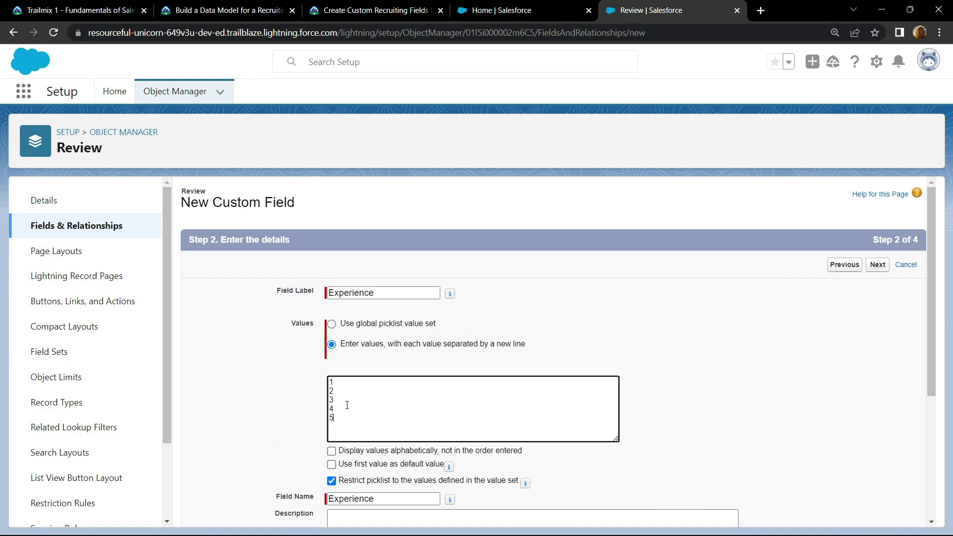
Step: Add the 1-to-5 rating help text, keep default security and layout, and Save & New
{"action": "left_click", "coordinate": [376, 10]}
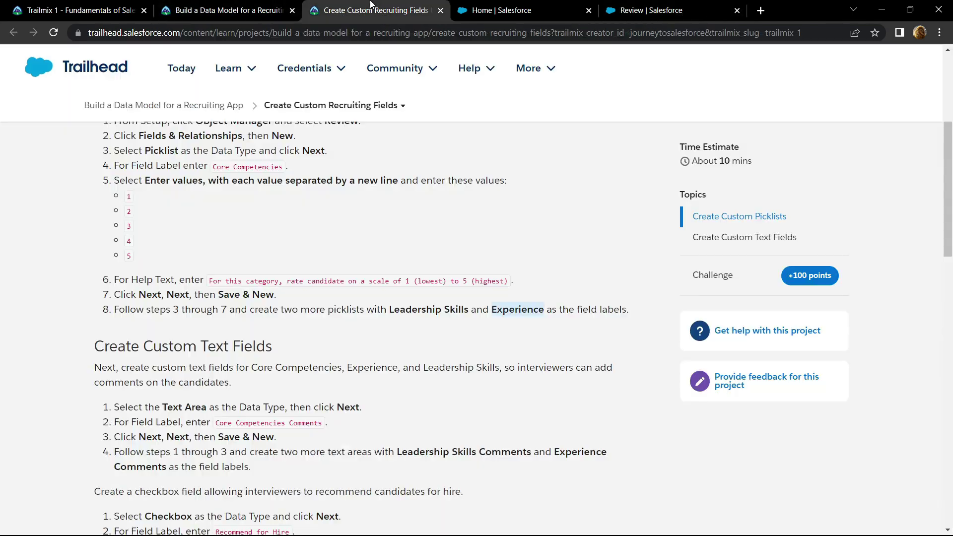
{"action": "left_click_drag", "start_coordinate": [208, 284], "coordinate": [507, 279]}
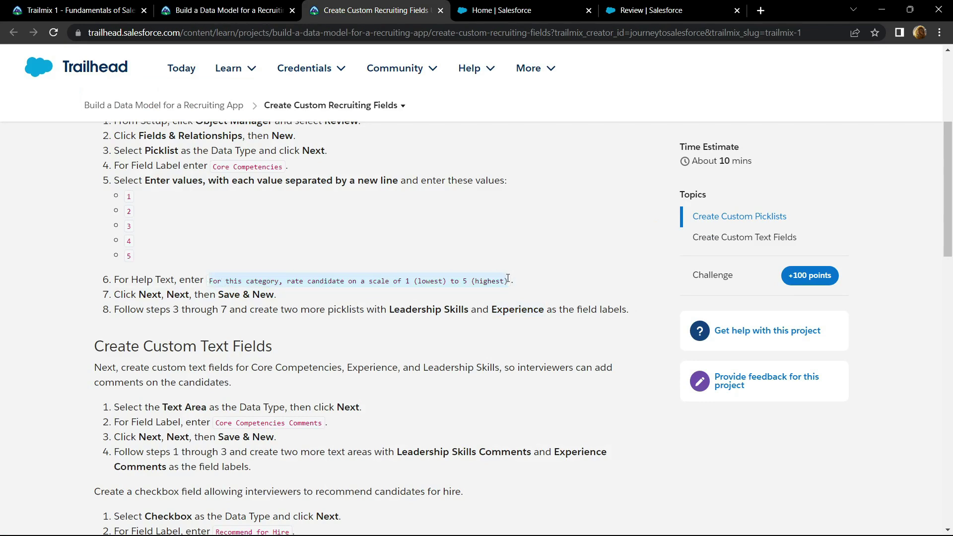
{"action": "left_click", "coordinate": [661, 10]}
{"action": "scroll", "coordinate": [495, 255], "scroll_direction": "down", "scroll_amount": 4}
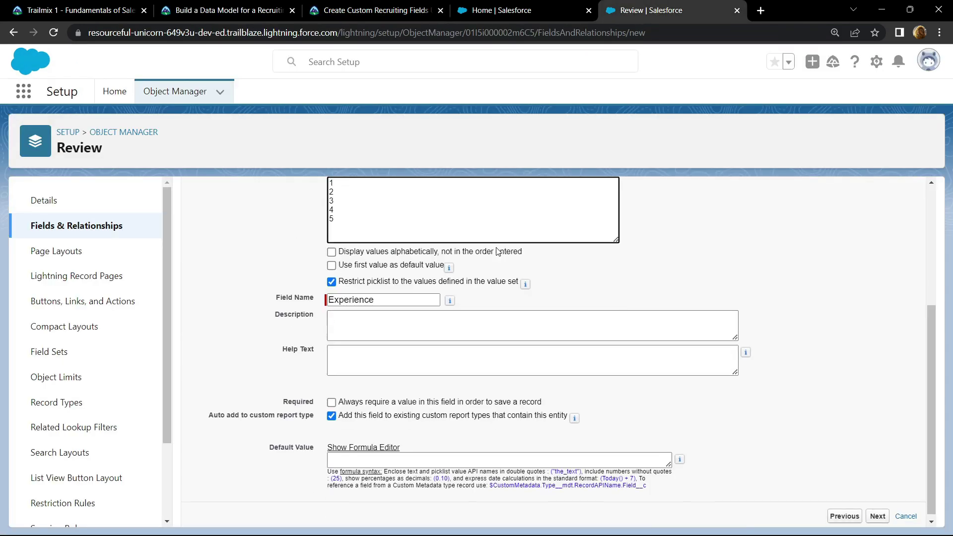
{"action": "left_click", "coordinate": [403, 352]}
{"action": "key", "text": "ctrl+v"}
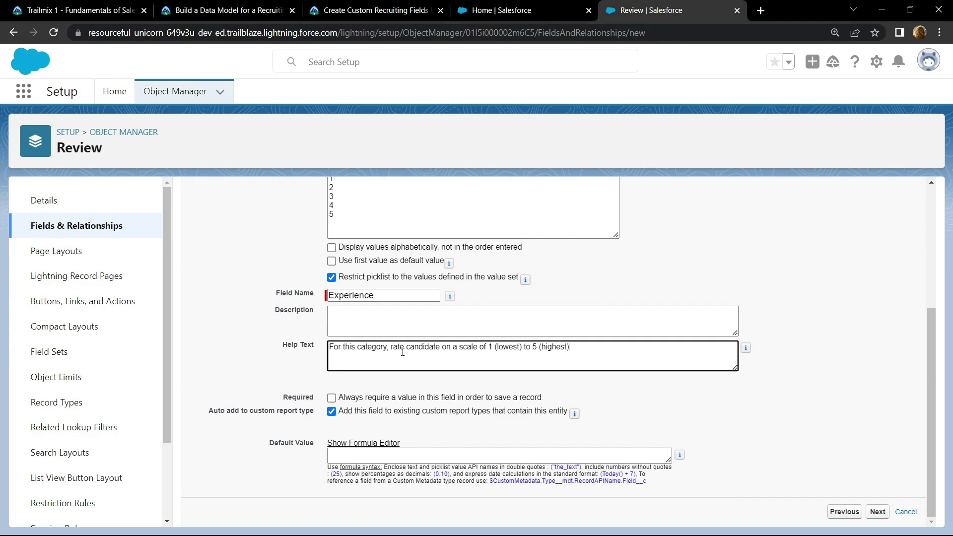
{"action": "left_click", "coordinate": [878, 512]}
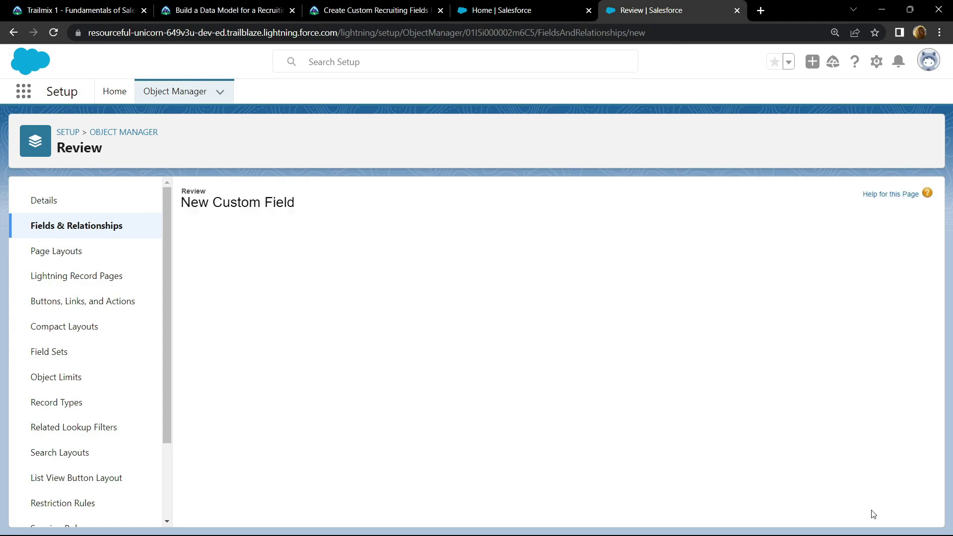
{"action": "left_click", "coordinate": [878, 264]}
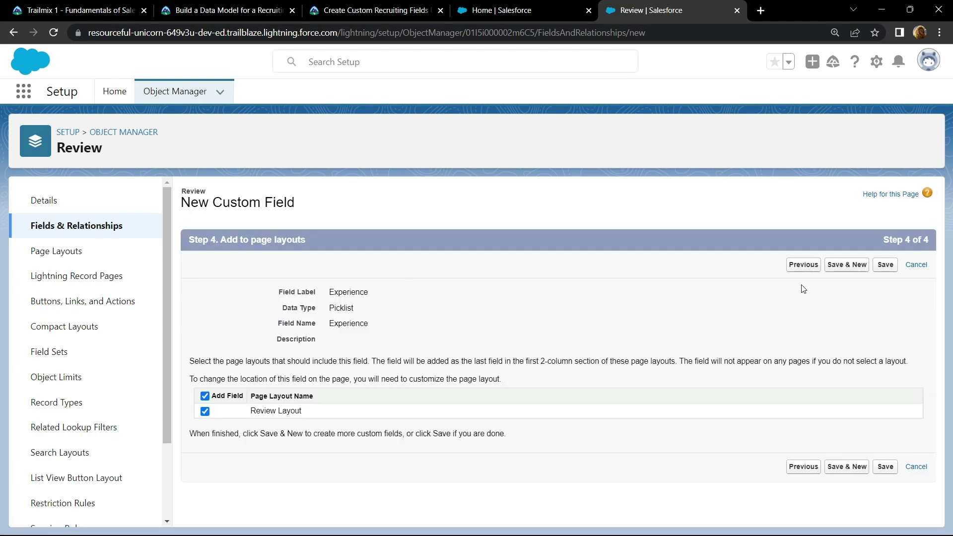
{"action": "left_click", "coordinate": [857, 271]}
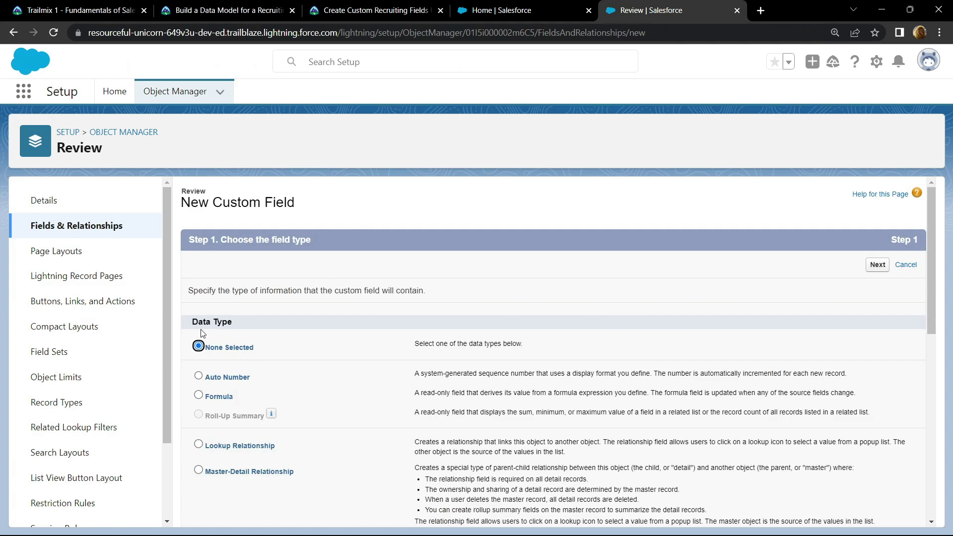
Step: Create a Text Area field labelled Core Competencies Comments with default security and layout, then Save & New
{"action": "scroll", "coordinate": [194, 327], "scroll_direction": "down", "scroll_amount": 10}
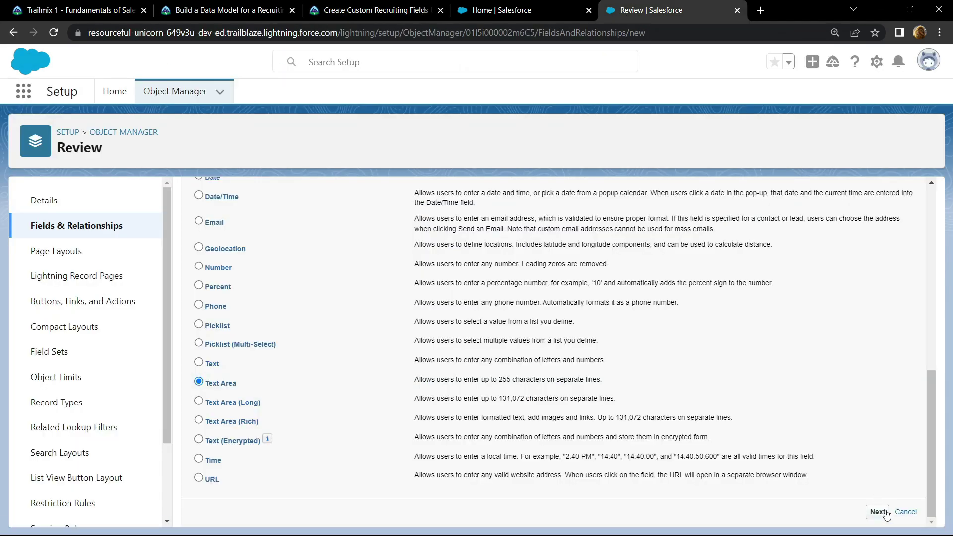
{"action": "left_click", "coordinate": [878, 512]}
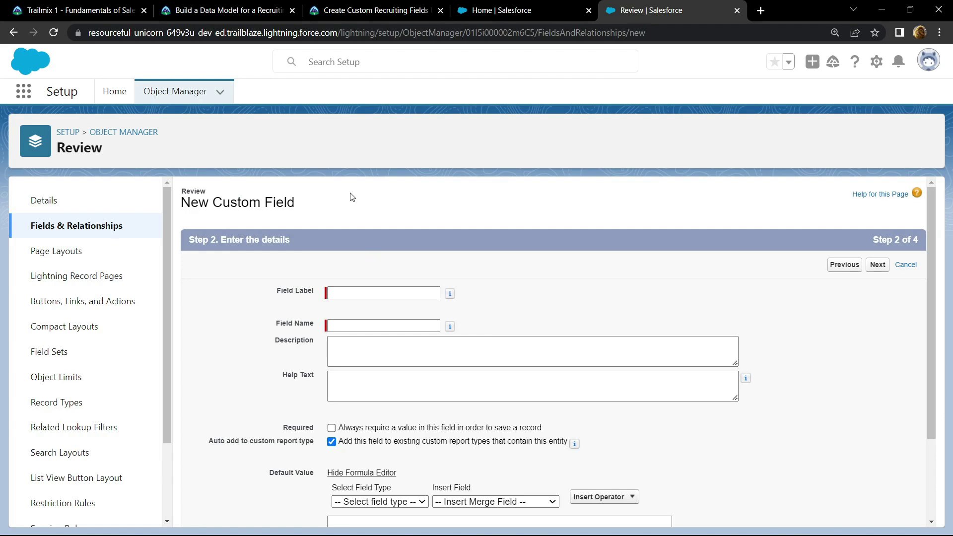
{"action": "left_click", "coordinate": [376, 10]}
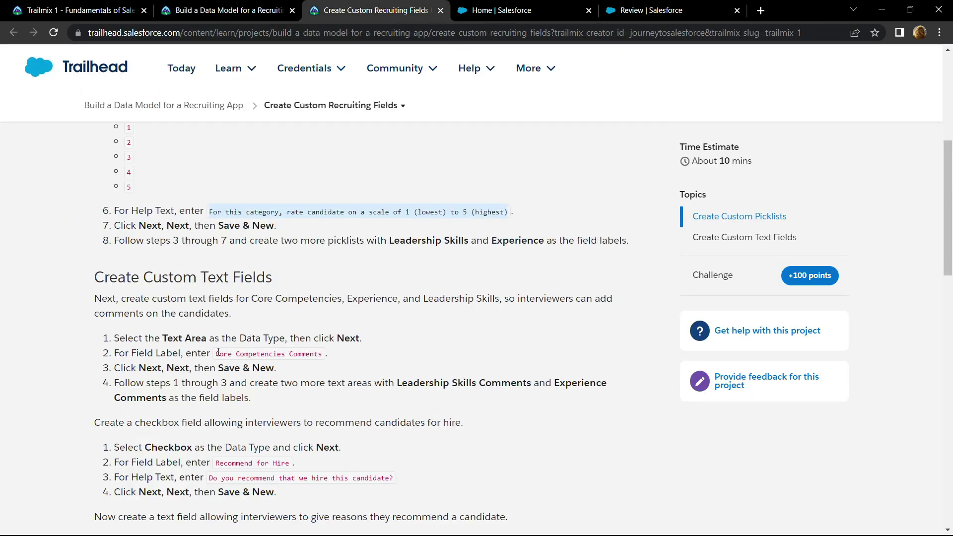
{"action": "left_click_drag", "start_coordinate": [218, 353], "coordinate": [324, 358]}
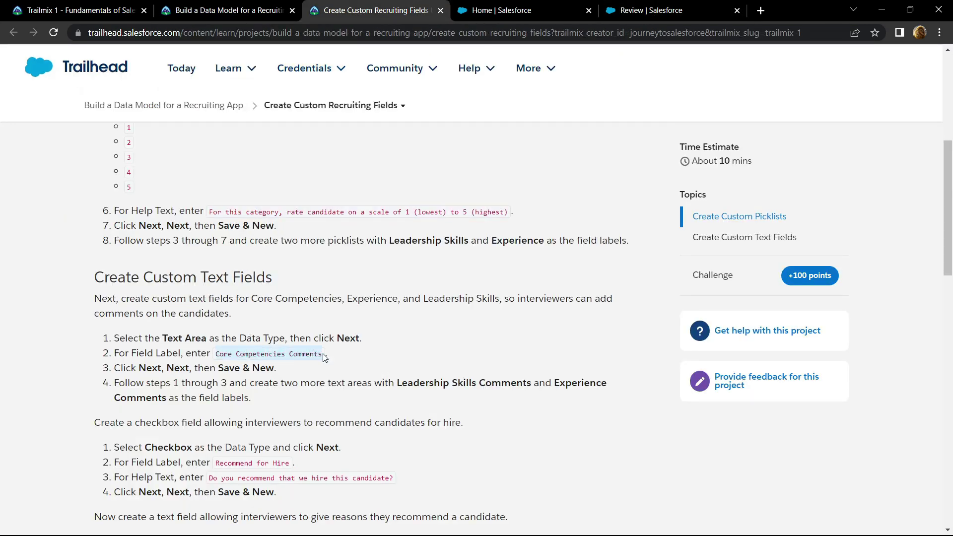
{"action": "key", "text": "ctrl+c"}
{"action": "key", "text": "ctrl+Tab"}
{"action": "key", "text": "ctrl+Tab"}
{"action": "left_click", "coordinate": [363, 294]}
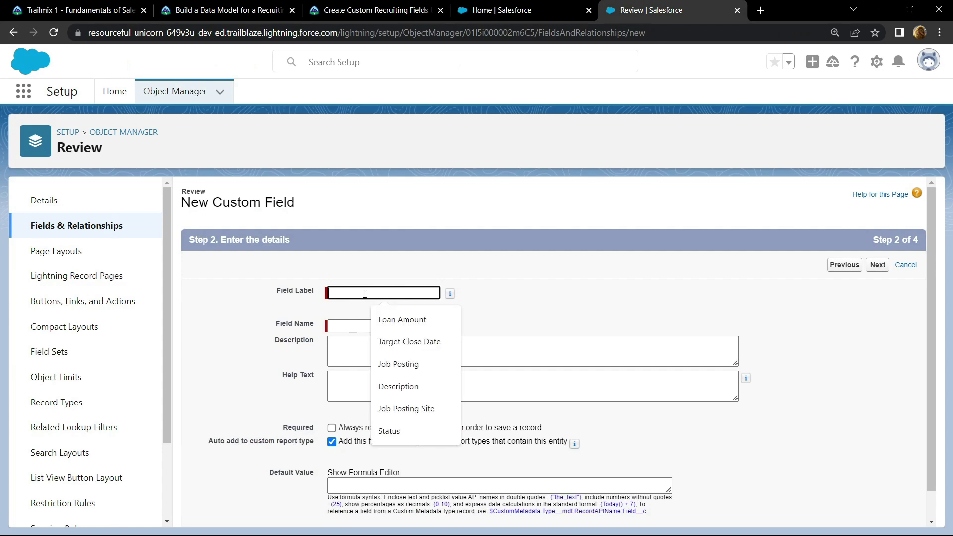
{"action": "key", "text": "ctrl+v"}
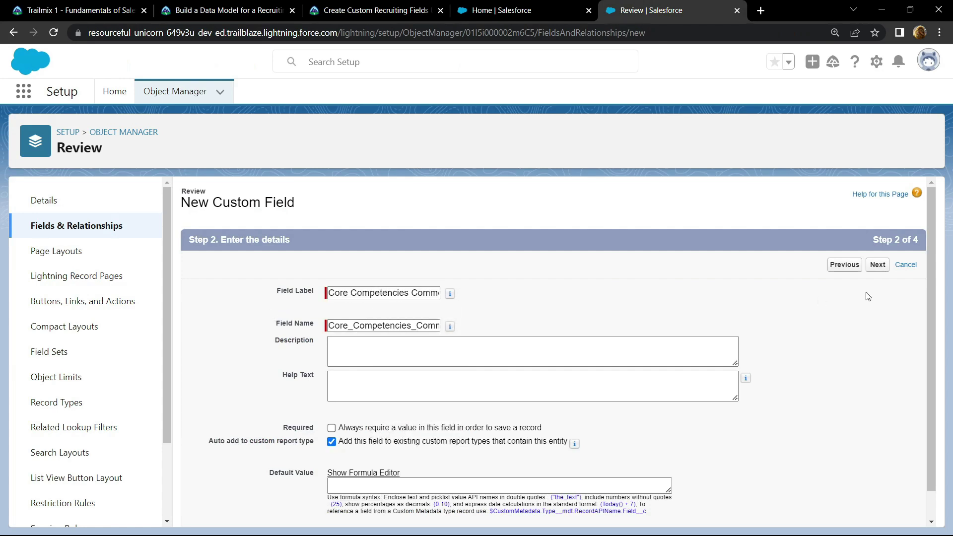
{"action": "left_click", "coordinate": [884, 267]}
{"action": "left_click", "coordinate": [878, 267]}
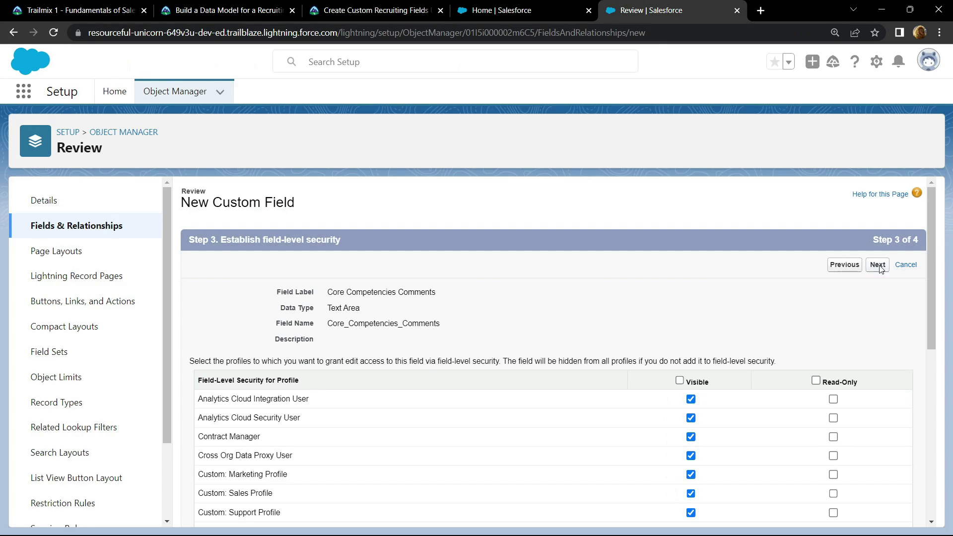
{"action": "left_click", "coordinate": [860, 271]}
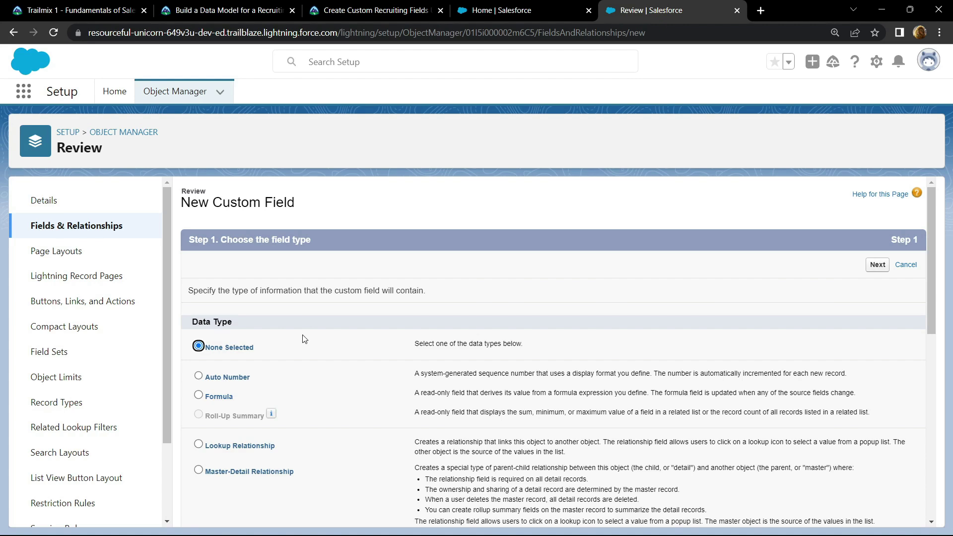
Step: Choose Text Area as the new field's data type
{"action": "scroll", "coordinate": [304, 347], "scroll_direction": "down", "scroll_amount": 10}
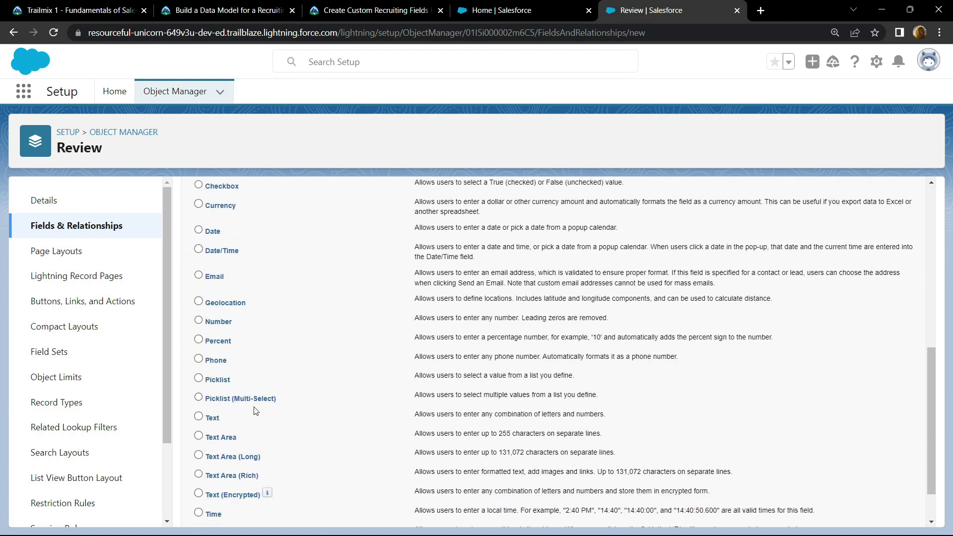
{"action": "left_click", "coordinate": [198, 437]}
{"action": "scroll", "coordinate": [816, 504], "scroll_direction": "down", "scroll_amount": 1}
{"action": "left_click", "coordinate": [877, 516]}
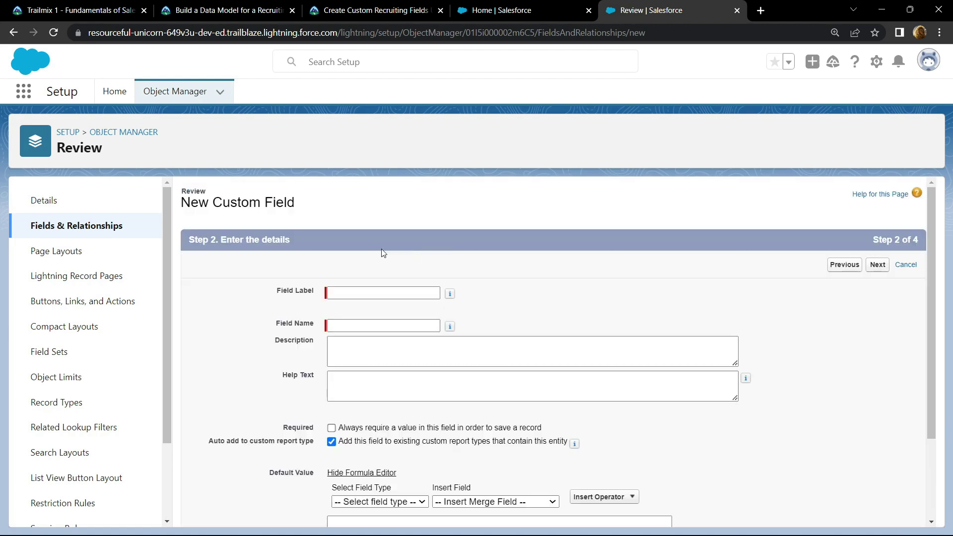
Step: Label it Leadership Skills Comments and save with default security and layout, then Save & New
{"action": "left_click", "coordinate": [377, 9]}
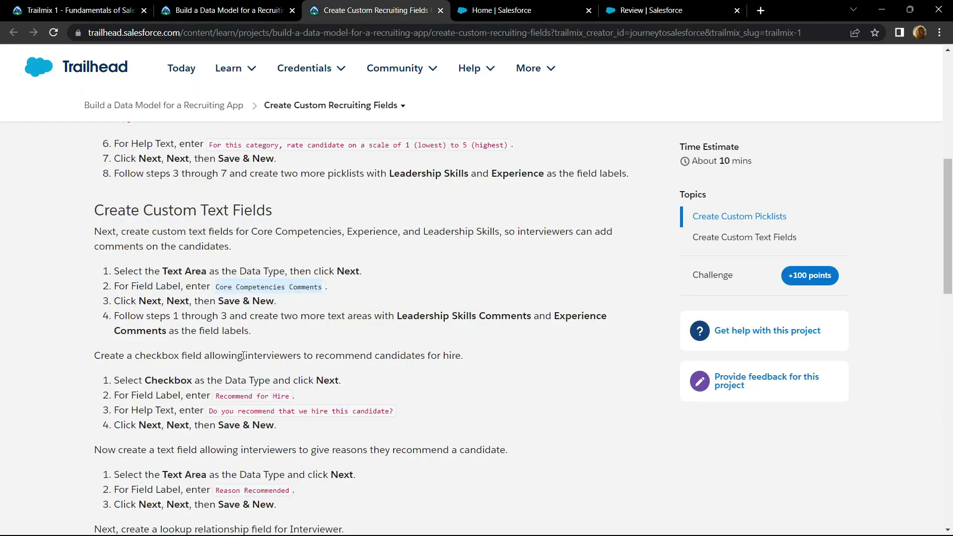
{"action": "left_click_drag", "start_coordinate": [398, 317], "coordinate": [527, 318]}
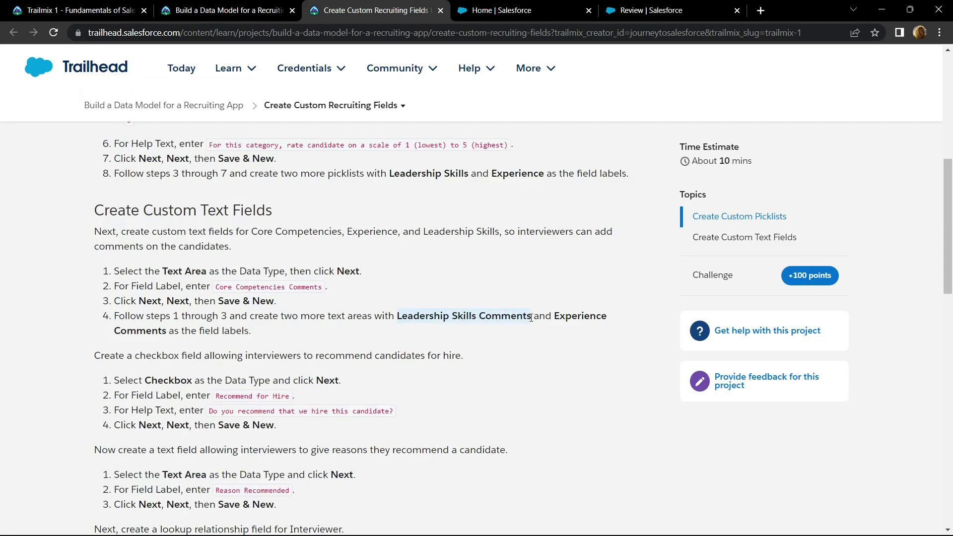
{"action": "left_click", "coordinate": [646, 10]}
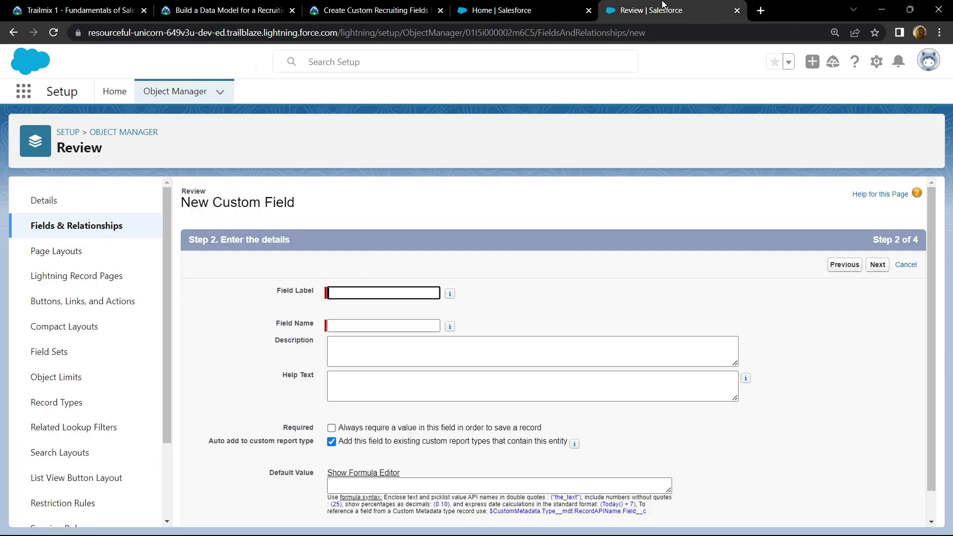
{"action": "left_click", "coordinate": [366, 293]}
{"action": "key", "text": "ctrl+v"}
{"action": "left_click", "coordinate": [668, 306]}
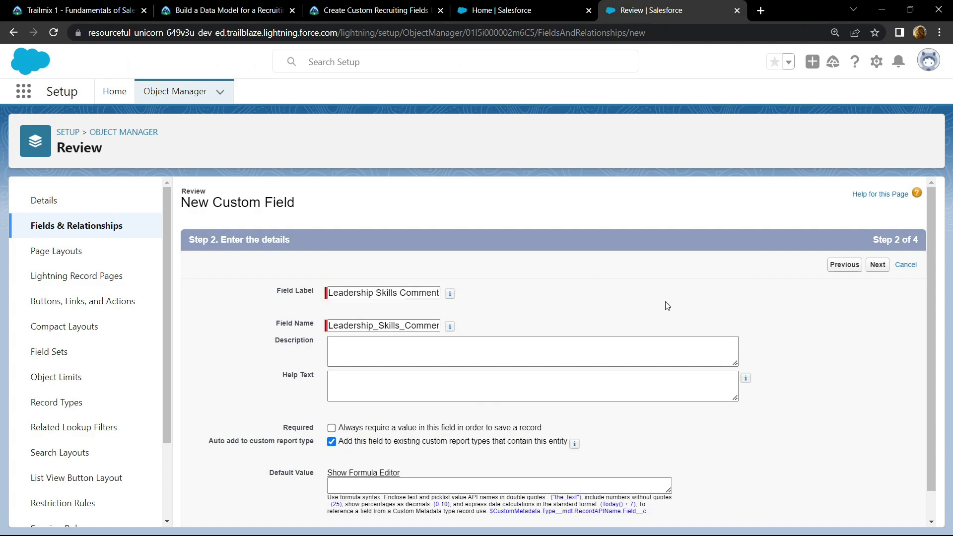
{"action": "left_click", "coordinate": [878, 265]}
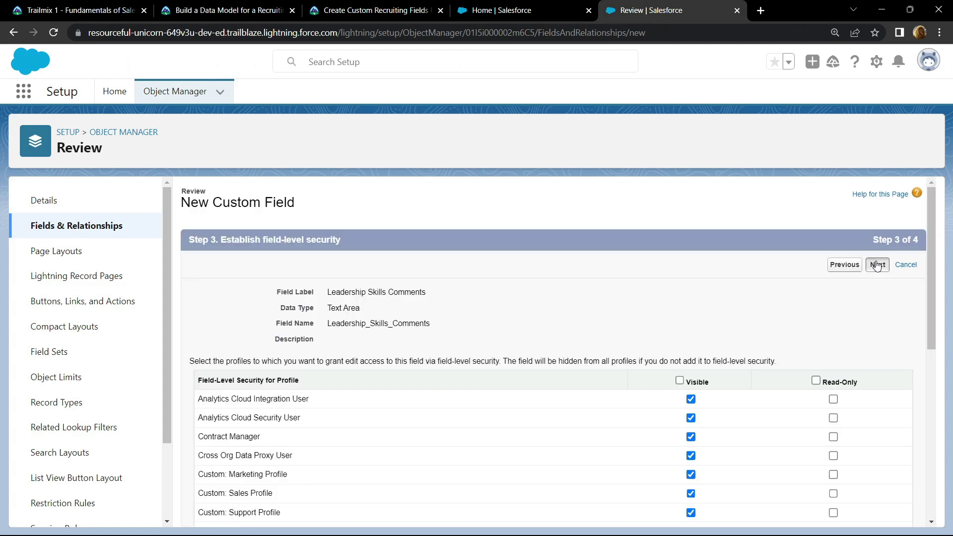
{"action": "left_click", "coordinate": [878, 266]}
{"action": "left_click", "coordinate": [840, 267]}
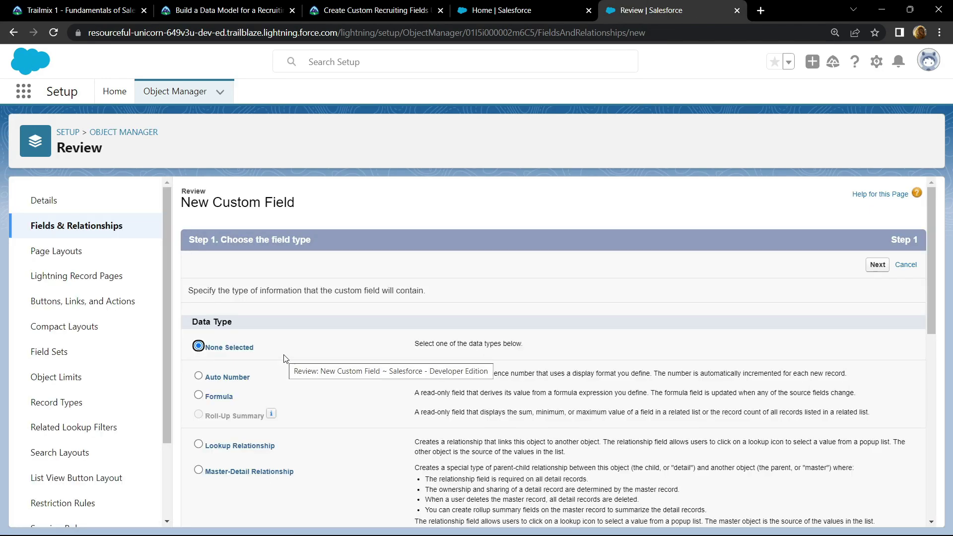
Step: Choose Text Area as the new field's data type
{"action": "scroll", "coordinate": [285, 359], "scroll_direction": "down", "scroll_amount": 10}
{"action": "scroll", "coordinate": [286, 359], "scroll_direction": "down", "scroll_amount": 1}
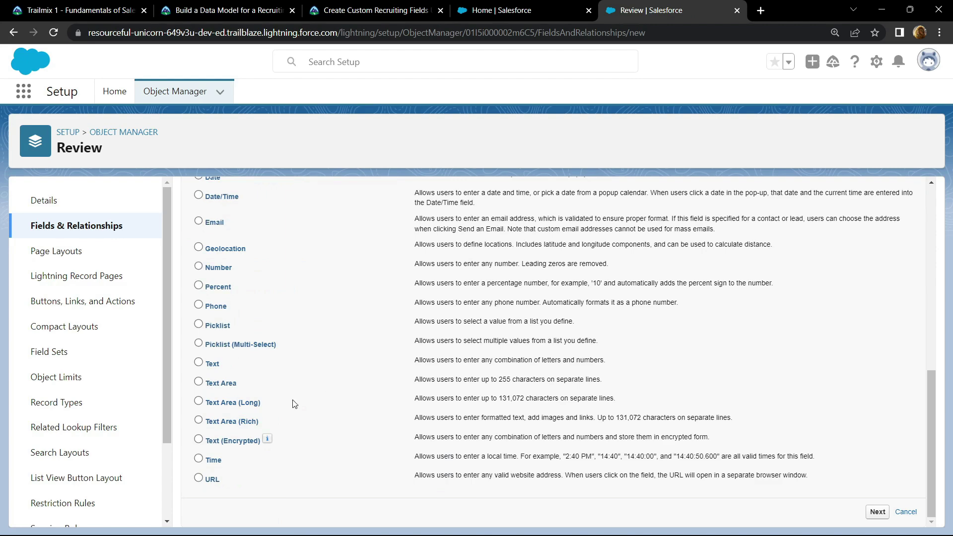
{"action": "left_click", "coordinate": [199, 381]}
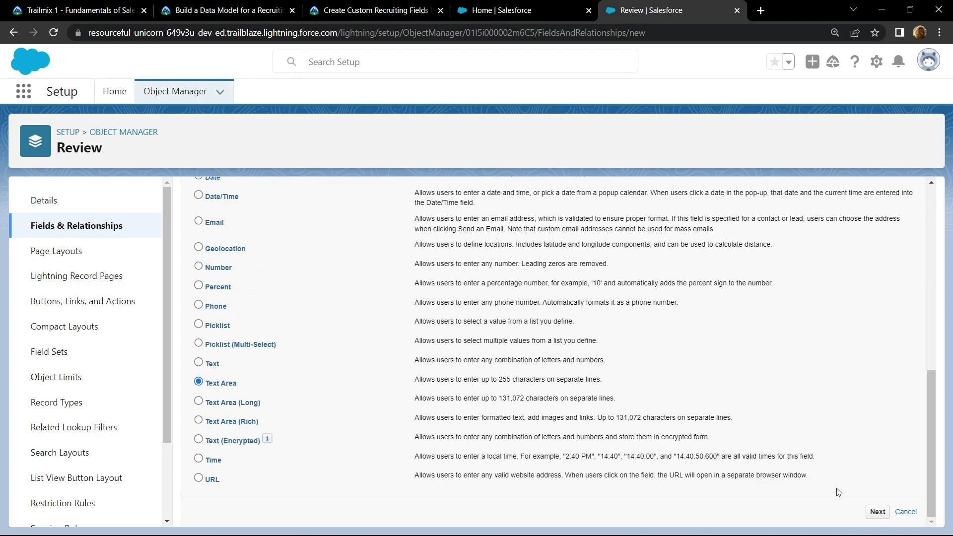
{"action": "left_click", "coordinate": [877, 512]}
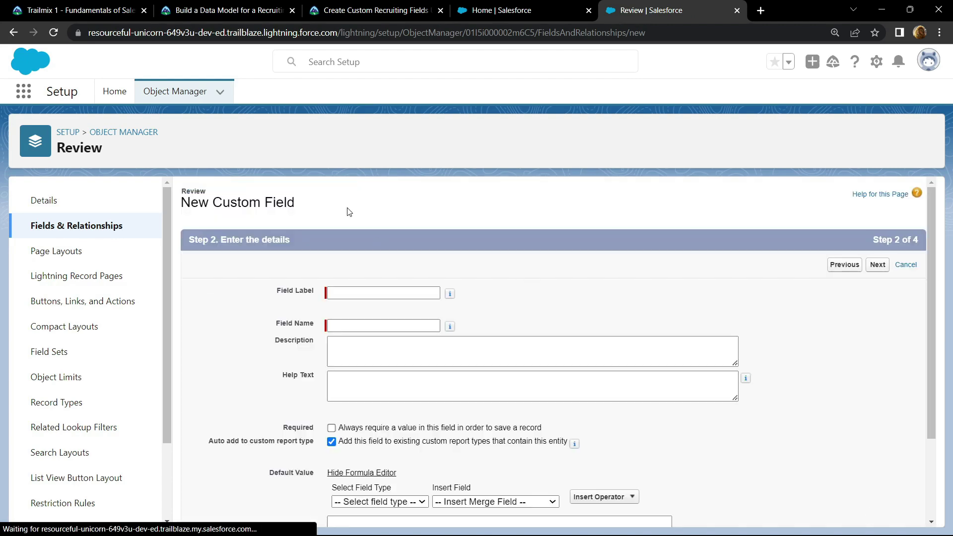
Step: Label it Experience Comments and save with default security and layout, then Save & New
{"action": "left_click", "coordinate": [401, 10]}
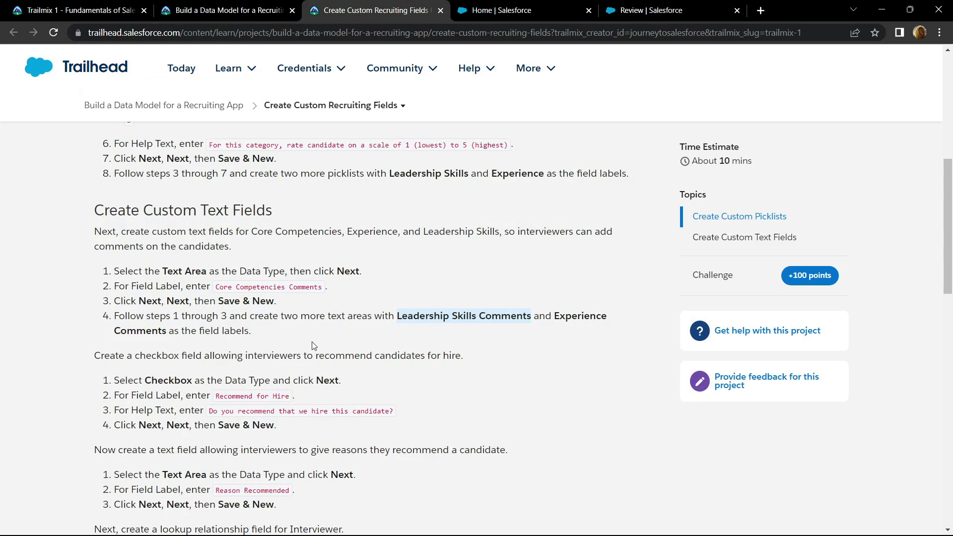
{"action": "left_click_drag", "start_coordinate": [556, 317], "coordinate": [155, 328]}
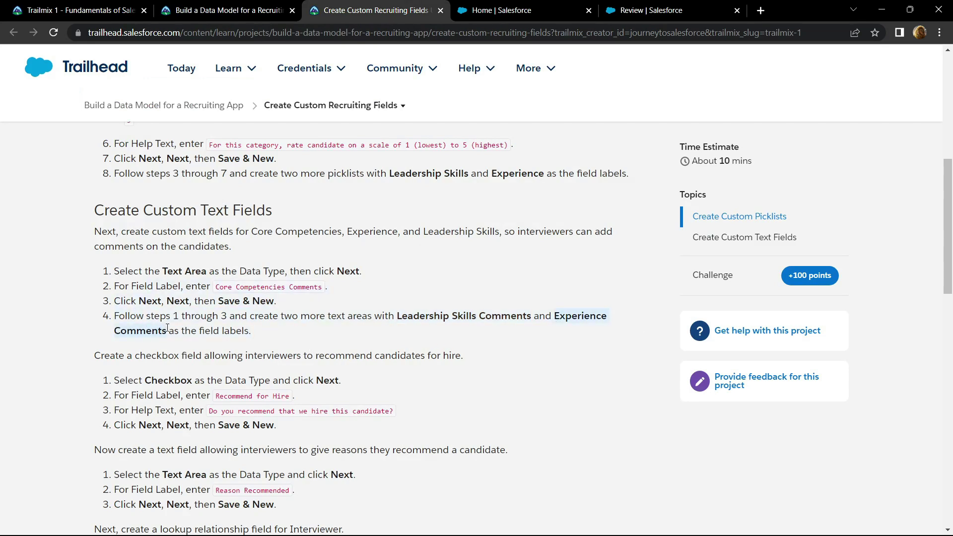
{"action": "left_click", "coordinate": [650, 10]}
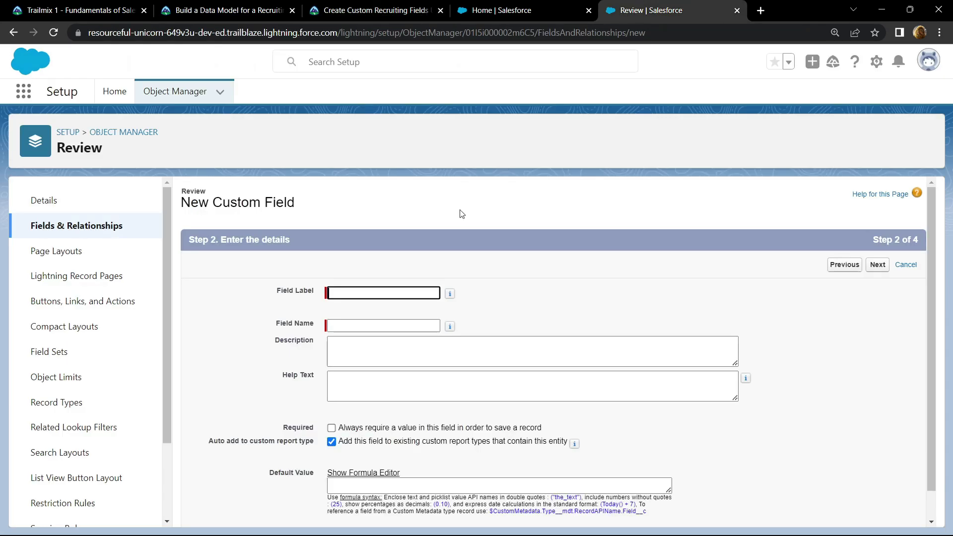
{"action": "left_click", "coordinate": [386, 291]}
{"action": "key", "text": "ctrl+v"}
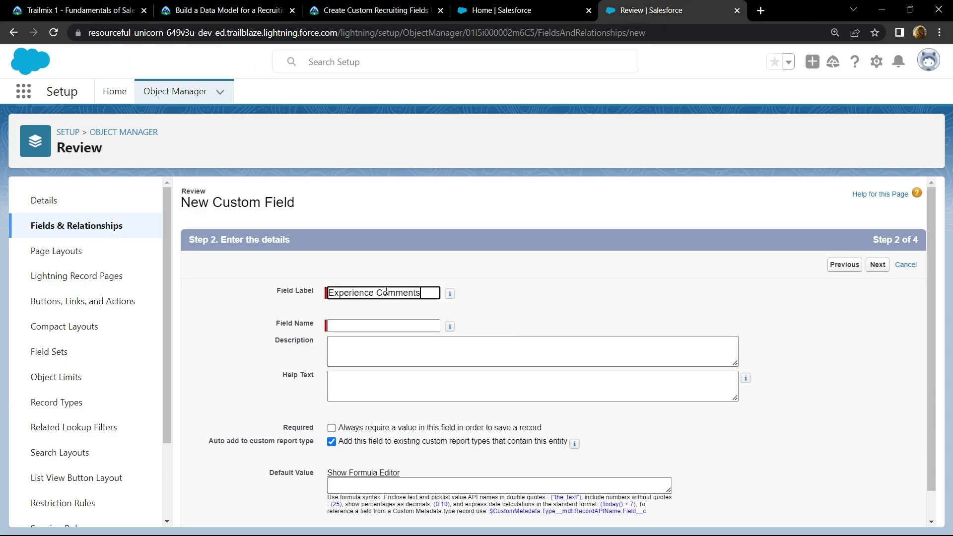
{"action": "left_click", "coordinate": [597, 307]}
{"action": "left_click", "coordinate": [877, 271]}
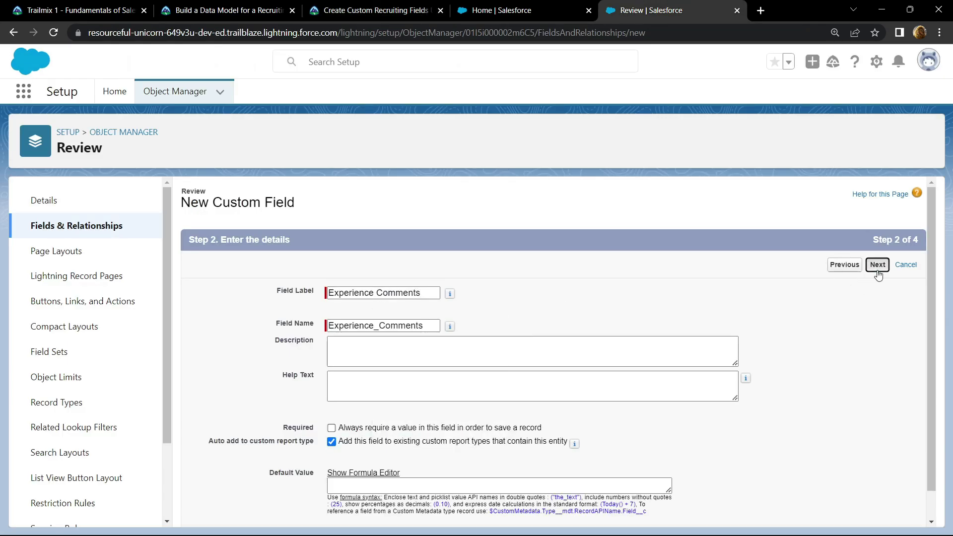
{"action": "left_click", "coordinate": [878, 266]}
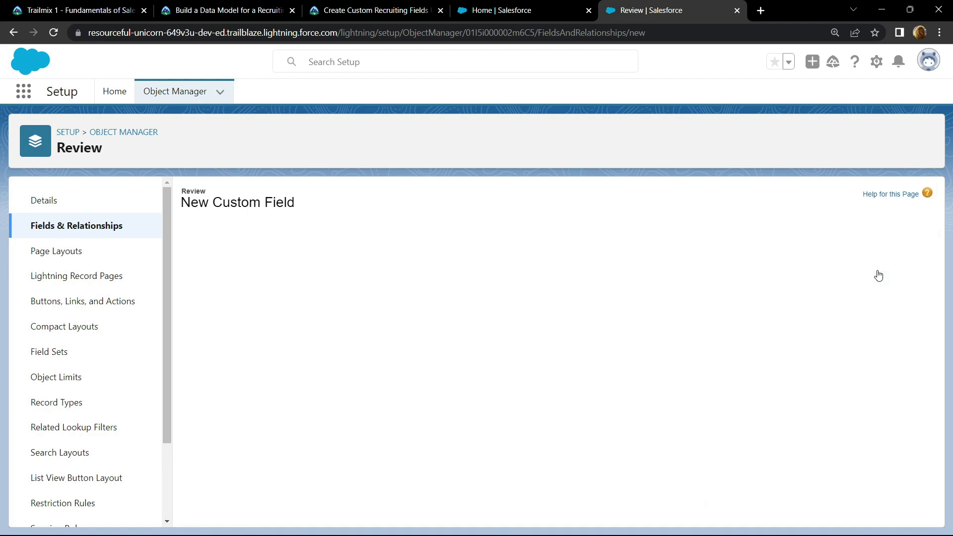
{"action": "left_click", "coordinate": [854, 265]}
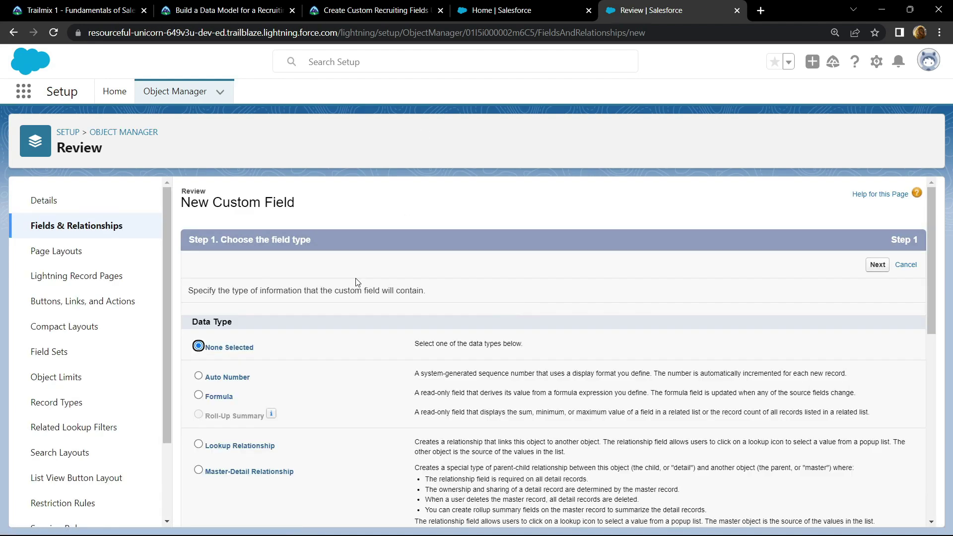
Step: Create a Checkbox field labelled Recommend for Hire
{"action": "scroll", "coordinate": [355, 278], "scroll_direction": "down", "scroll_amount": 4}
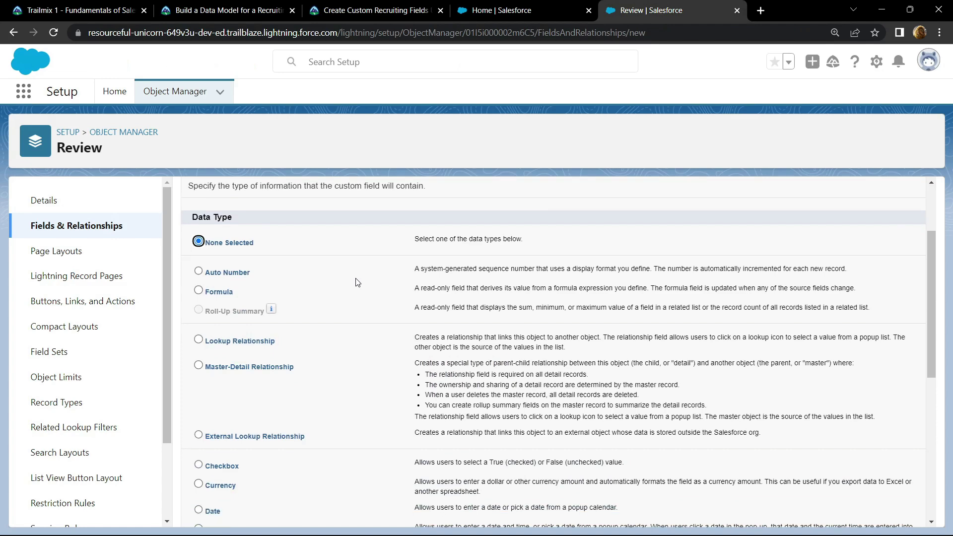
{"action": "scroll", "coordinate": [355, 283], "scroll_direction": "down", "scroll_amount": 2}
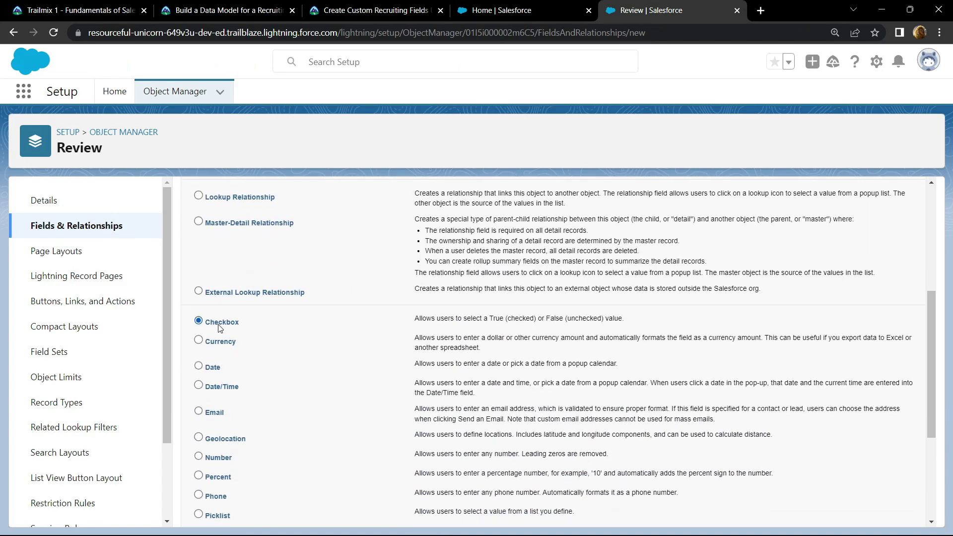
{"action": "scroll", "coordinate": [219, 328], "scroll_direction": "down", "scroll_amount": 4}
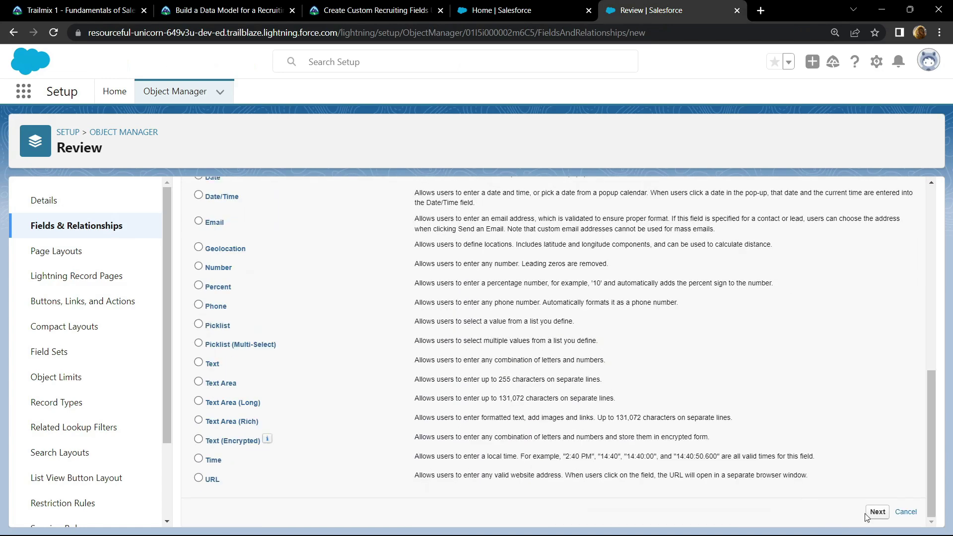
{"action": "left_click", "coordinate": [878, 512]}
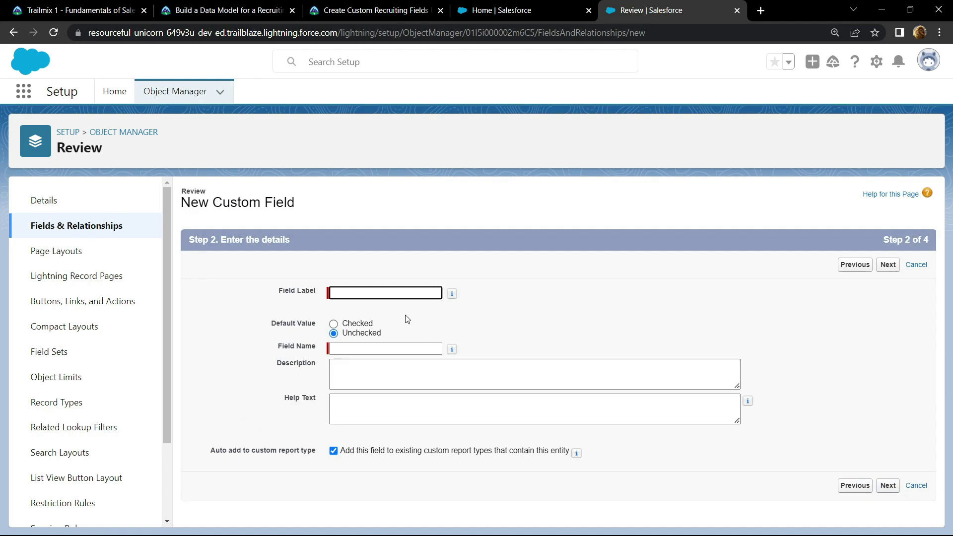
{"action": "left_click", "coordinate": [340, 10]}
{"action": "scroll", "coordinate": [193, 312], "scroll_direction": "down", "scroll_amount": 1}
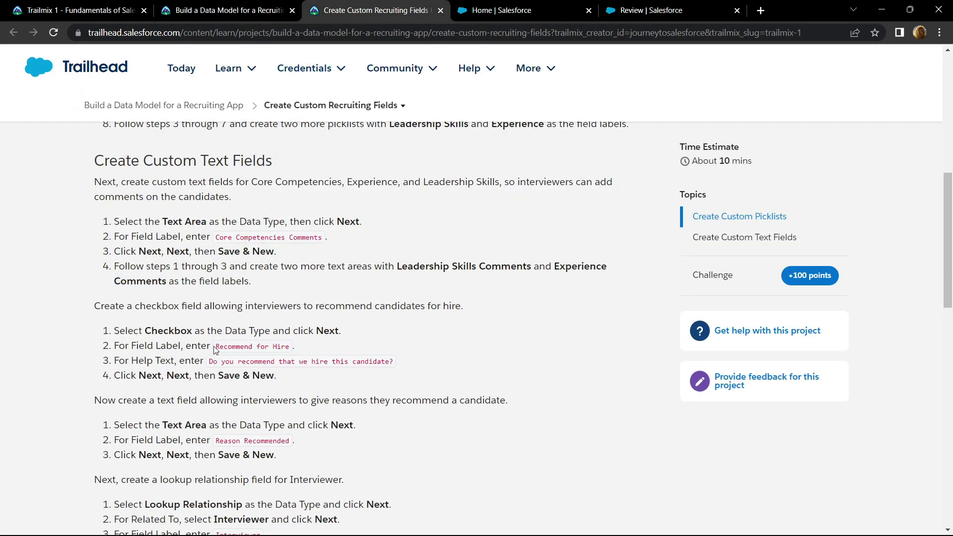
{"action": "left_click_drag", "start_coordinate": [214, 349], "coordinate": [291, 351]}
{"action": "key", "text": "ctrl+c"}
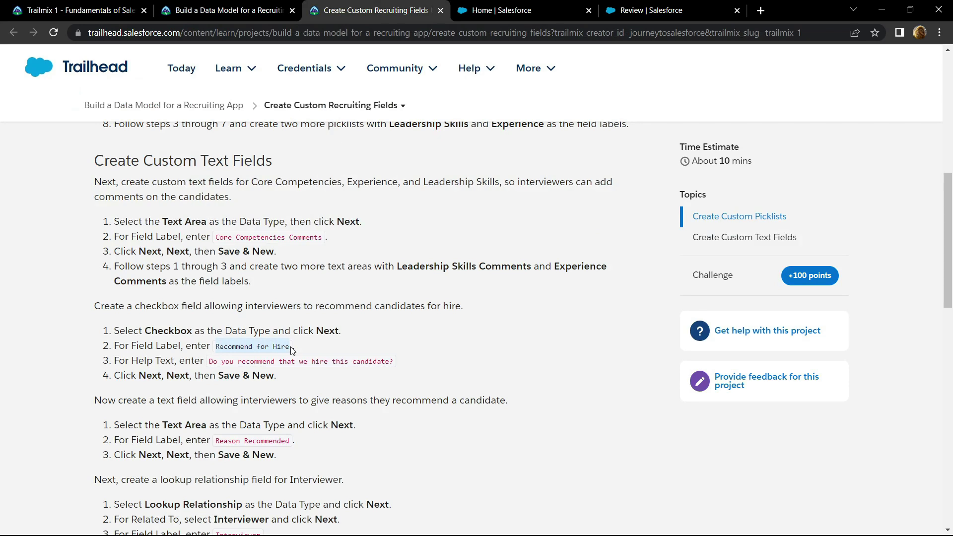
{"action": "left_click", "coordinate": [632, 4]}
{"action": "left_click", "coordinate": [358, 293]}
{"action": "key", "text": "ctrl+v"}
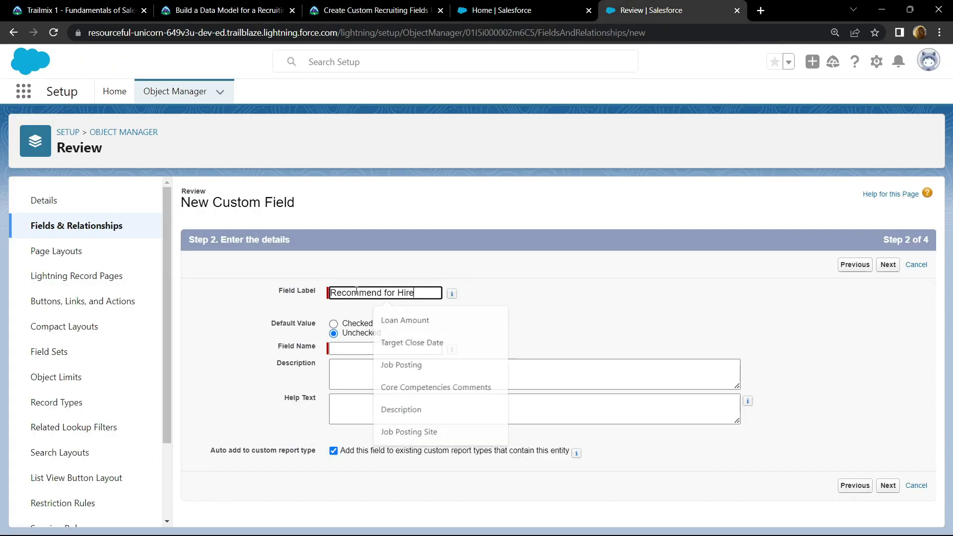
Step: Add help text asking whether to hire the candidate, then save with default security and layout
{"action": "left_click", "coordinate": [377, 6]}
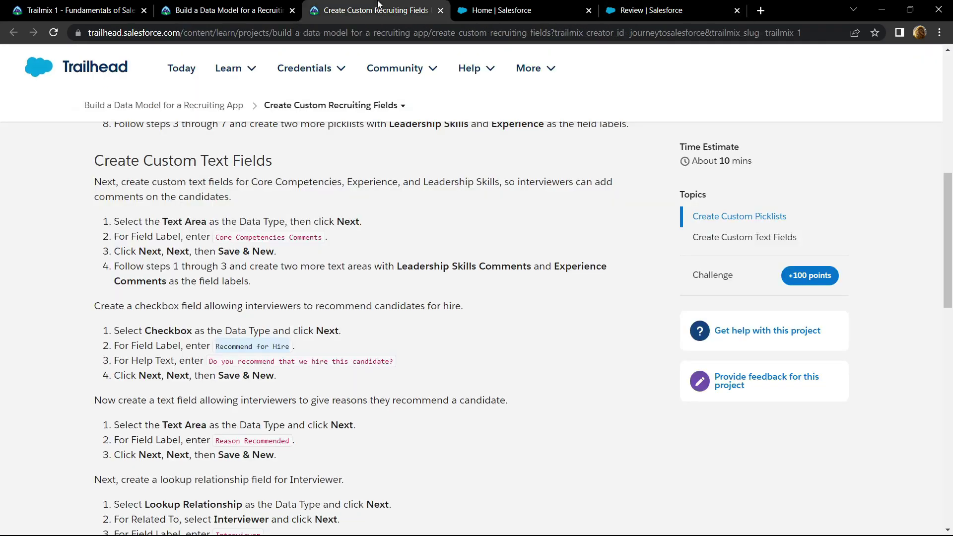
{"action": "left_click_drag", "start_coordinate": [210, 365], "coordinate": [390, 370]}
{"action": "key", "text": "ctrl+c"}
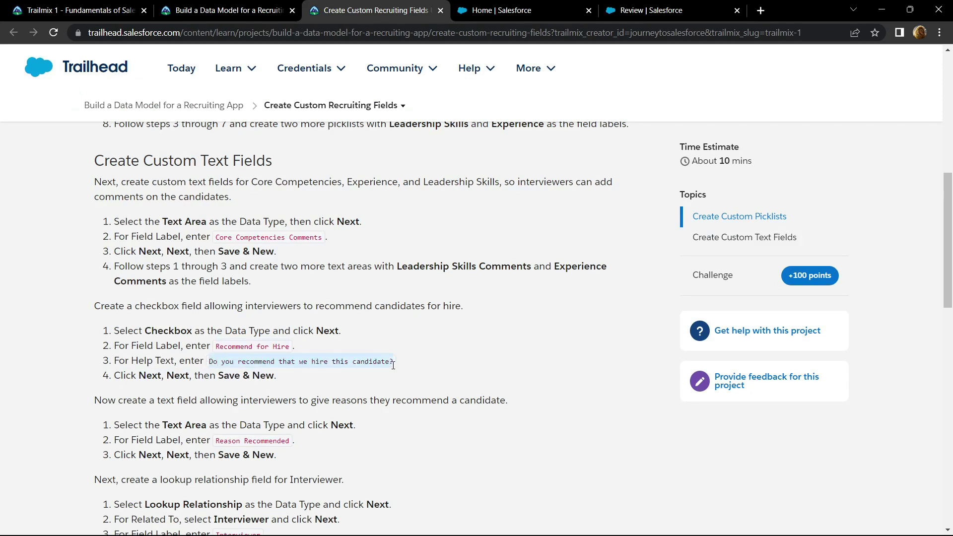
{"action": "key", "text": "ctrl+5"}
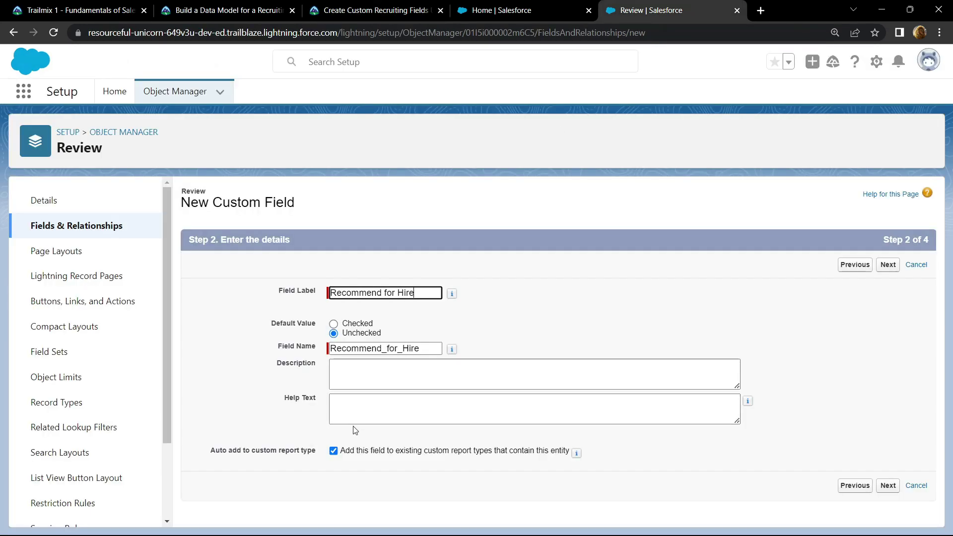
{"action": "left_click", "coordinate": [366, 405]}
{"action": "key", "text": "ctrl+v"}
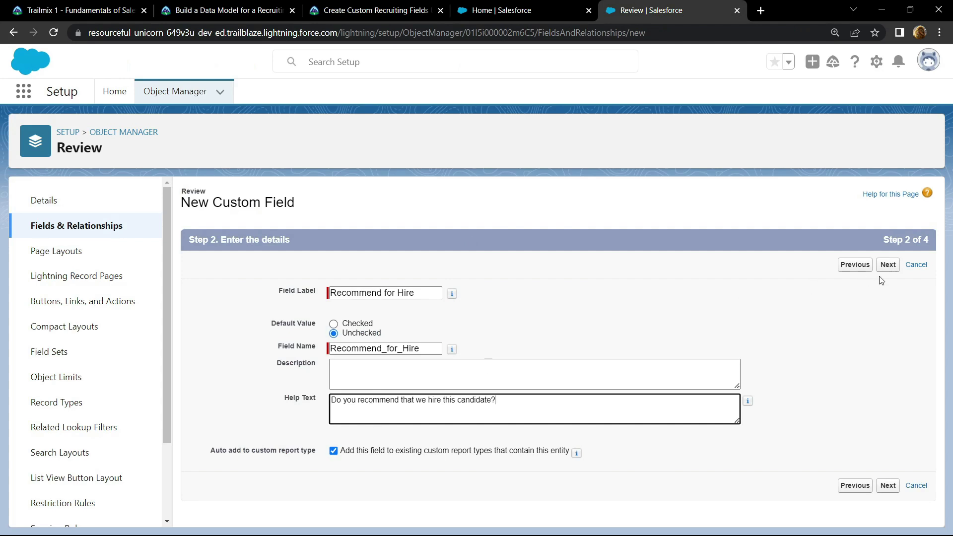
{"action": "left_click", "coordinate": [889, 267]}
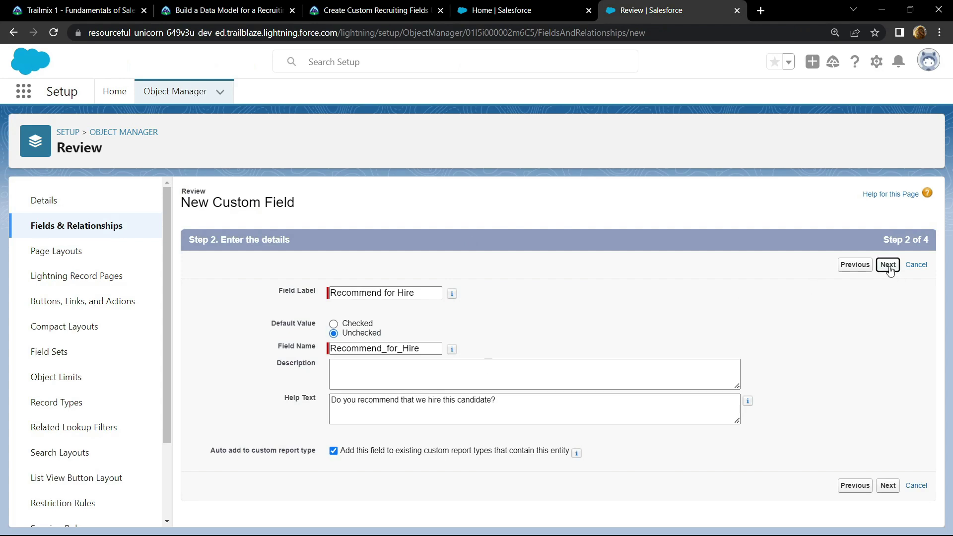
{"action": "left_click", "coordinate": [881, 265]}
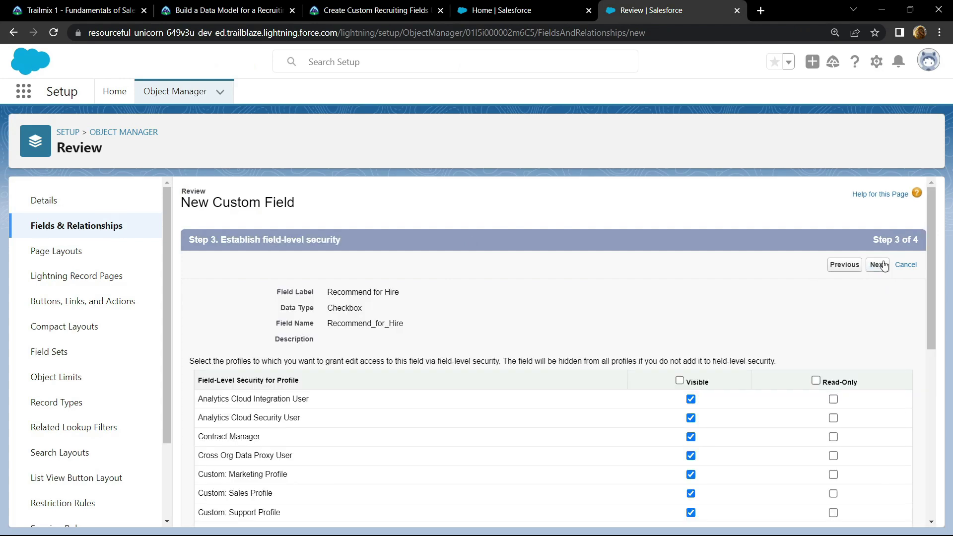
{"action": "left_click", "coordinate": [845, 265]}
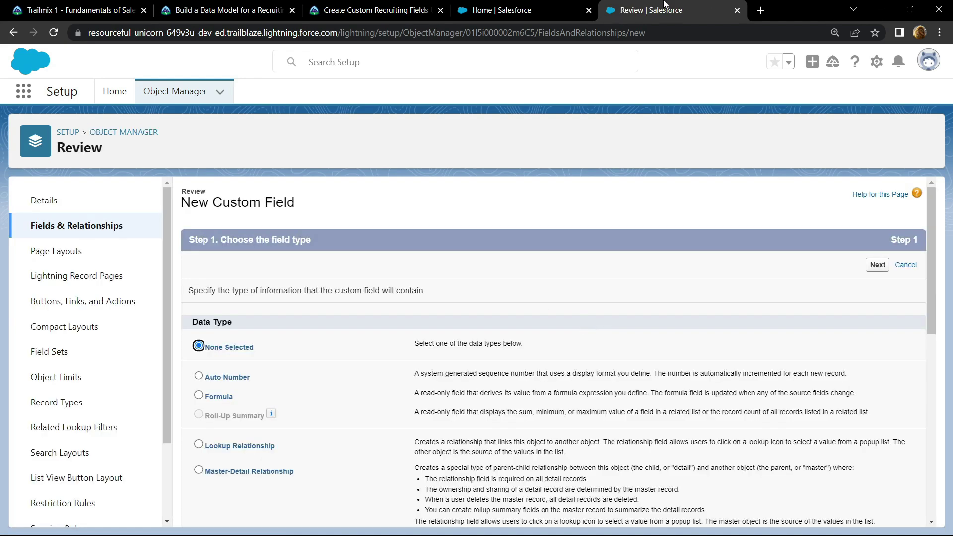
Step: Make a Text Area field labelled 'Reason Recommended', copying the label from the Trailhead instructions
{"action": "scroll", "coordinate": [283, 365], "scroll_direction": "down", "scroll_amount": 8}
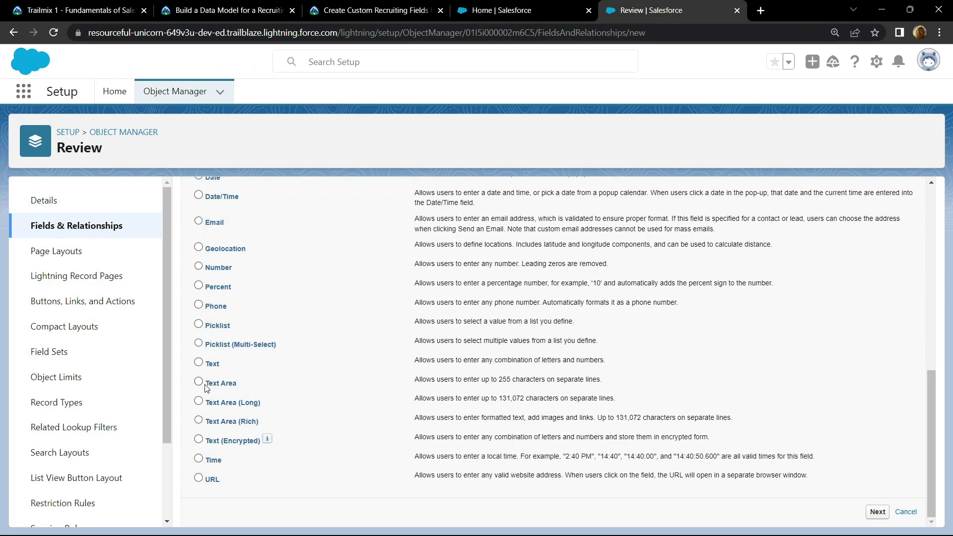
{"action": "left_click", "coordinate": [199, 382]}
{"action": "left_click", "coordinate": [878, 512]}
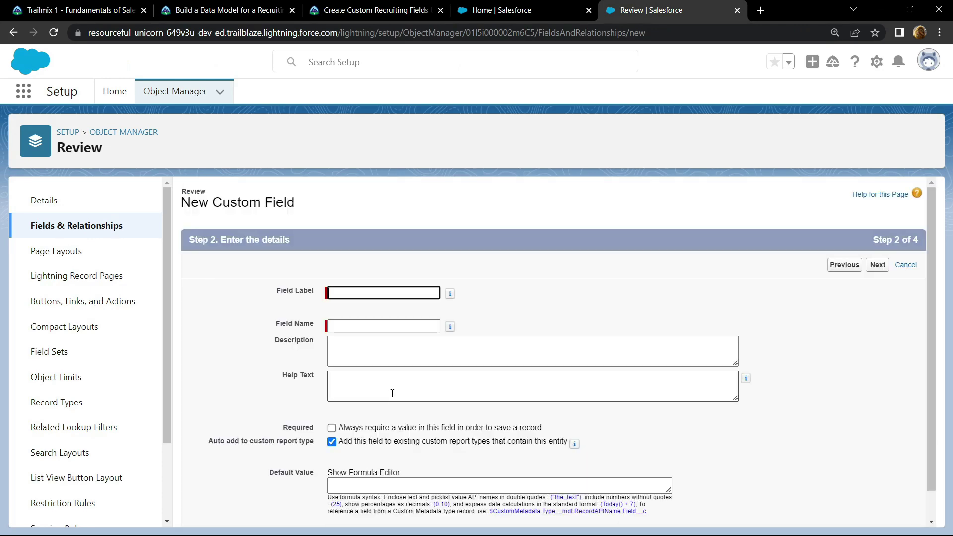
{"action": "left_click", "coordinate": [366, 19]}
{"action": "scroll", "coordinate": [298, 248], "scroll_direction": "down", "scroll_amount": 1}
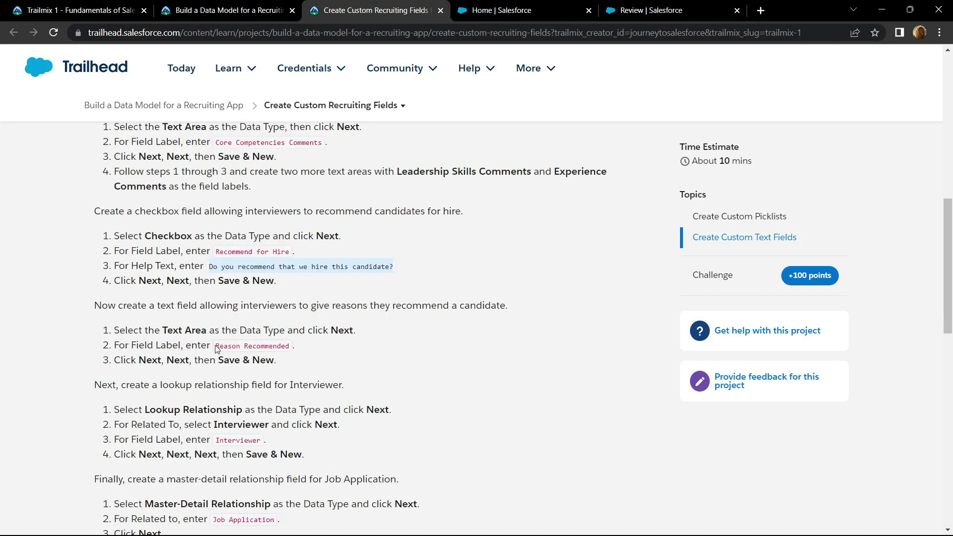
{"action": "left_click_drag", "start_coordinate": [215, 346], "coordinate": [293, 345]}
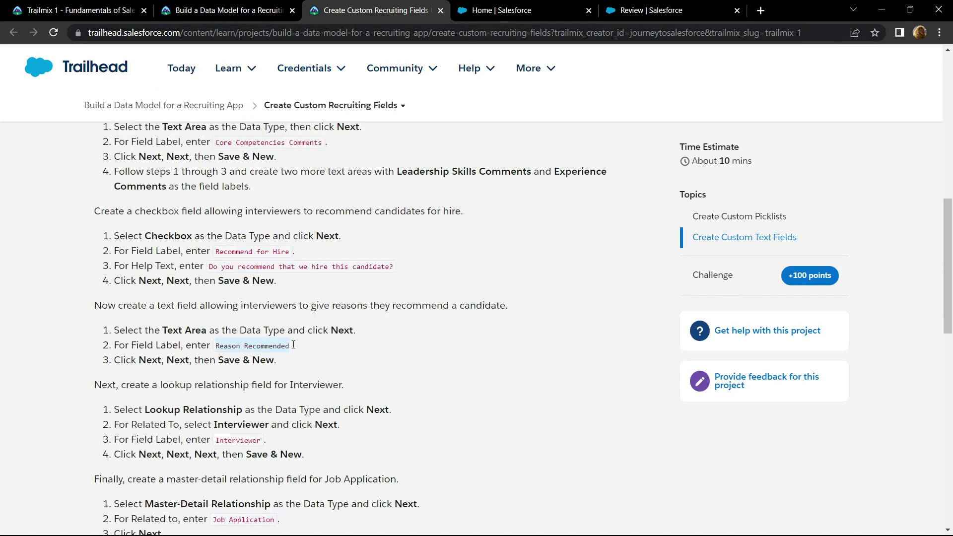
{"action": "key", "text": "ctrl+c"}
{"action": "key", "text": "ctrl+Tab"}
{"action": "key", "text": "ctrl+Tab"}
{"action": "left_click", "coordinate": [400, 293]}
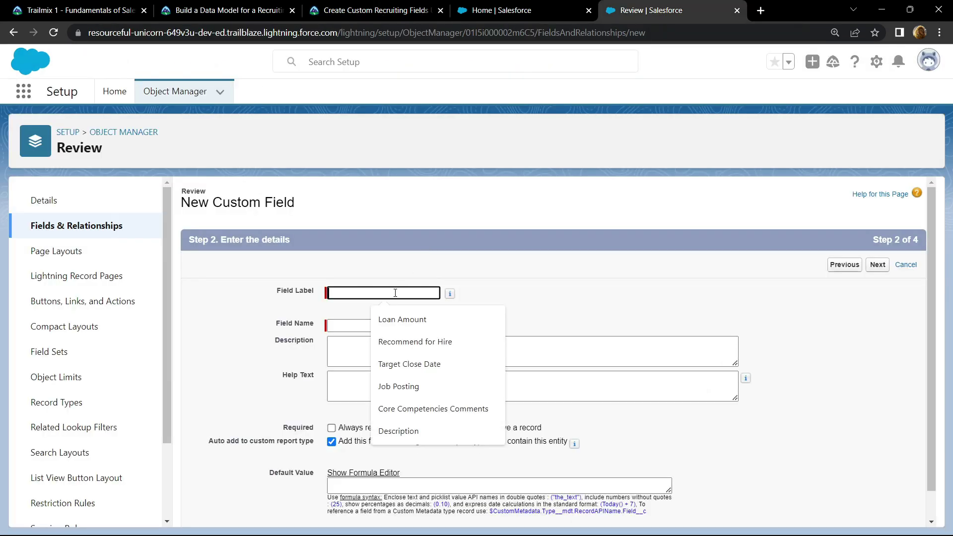
{"action": "key", "text": "ctrl+v"}
{"action": "left_click", "coordinate": [692, 308]}
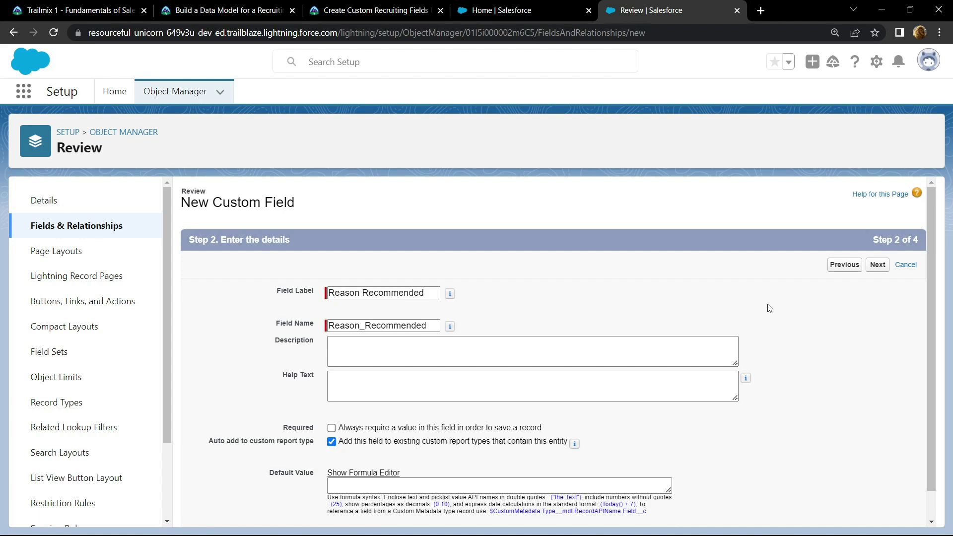
Step: Accept default field security and page layouts, then save the field and start a new one
{"action": "left_click", "coordinate": [878, 265]}
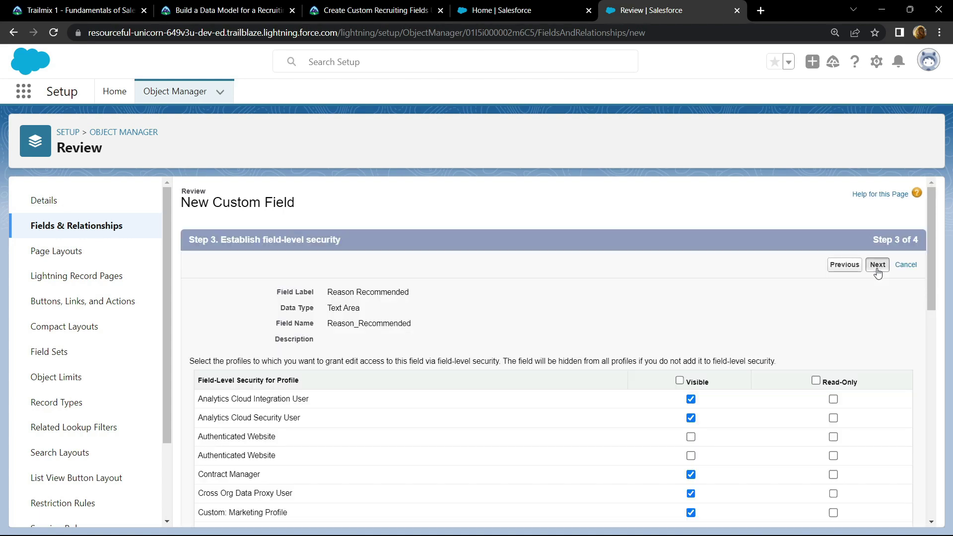
{"action": "left_click", "coordinate": [878, 265]}
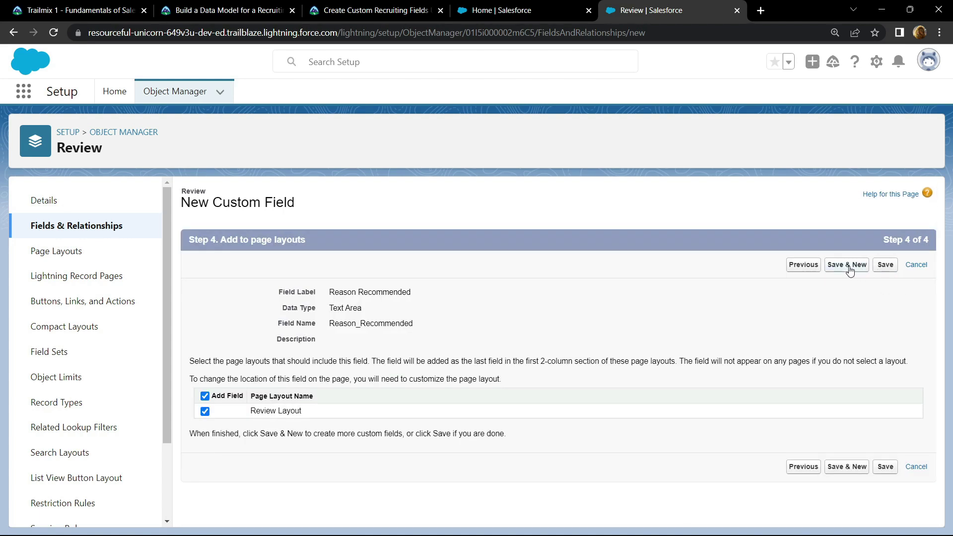
{"action": "left_click", "coordinate": [858, 270]}
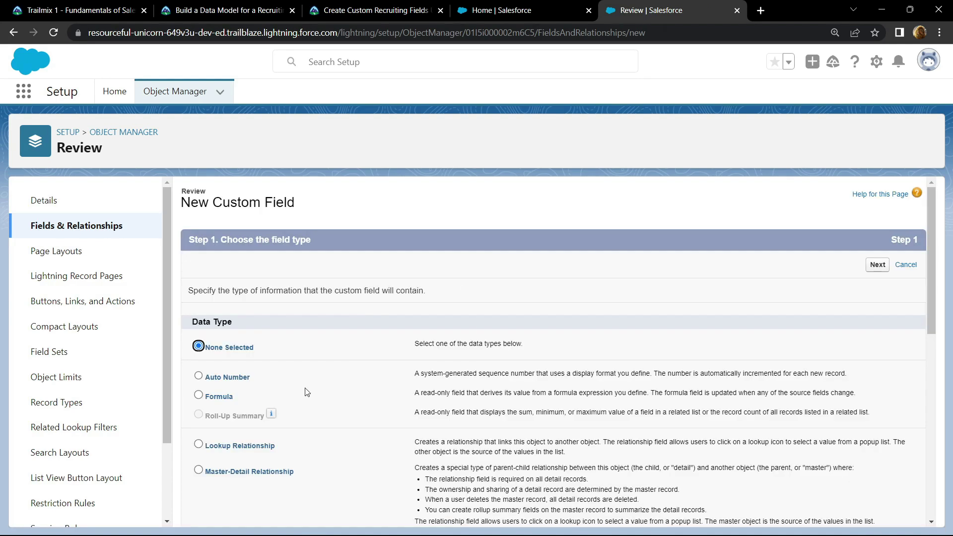
Step: Create a Lookup Relationship field related to the Interviewer object
{"action": "scroll", "coordinate": [313, 392], "scroll_direction": "down", "scroll_amount": 3}
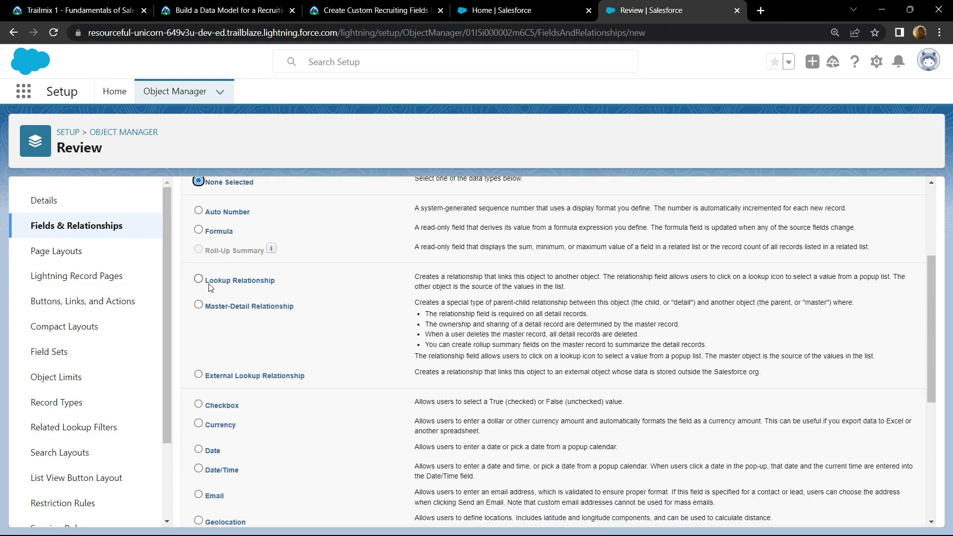
{"action": "left_click", "coordinate": [199, 280]}
{"action": "scroll", "coordinate": [397, 275], "scroll_direction": "up", "scroll_amount": 2}
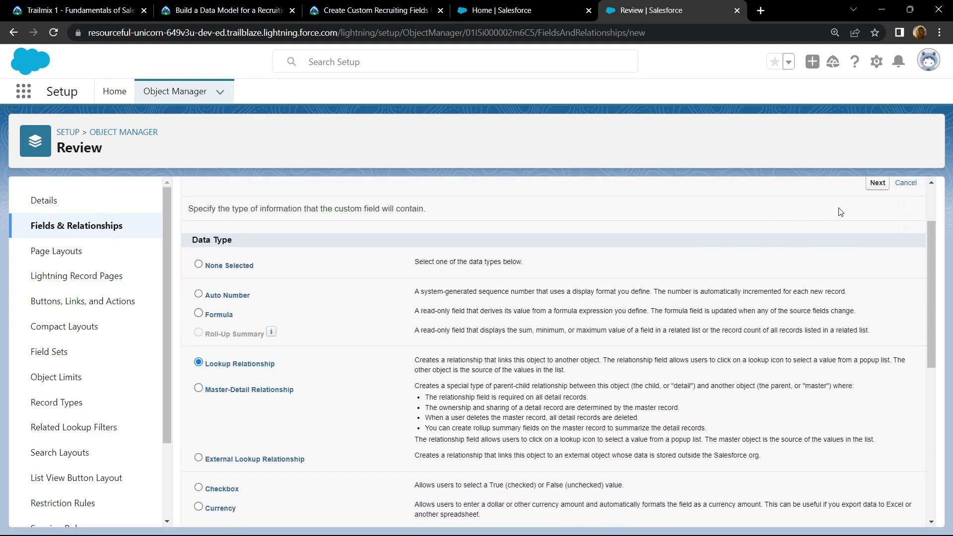
{"action": "left_click", "coordinate": [873, 188]}
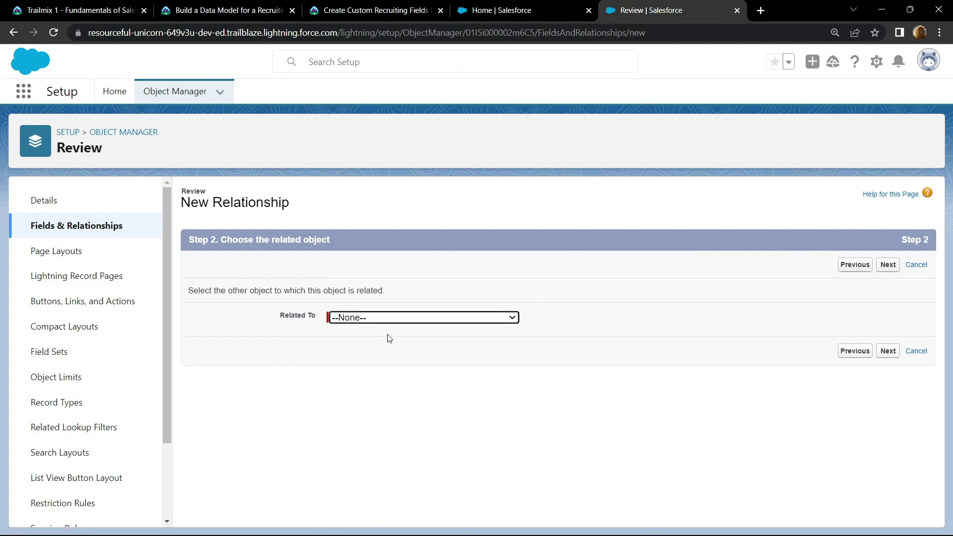
{"action": "left_click", "coordinate": [409, 321]}
{"action": "scroll", "coordinate": [393, 230], "scroll_direction": "down", "scroll_amount": 8}
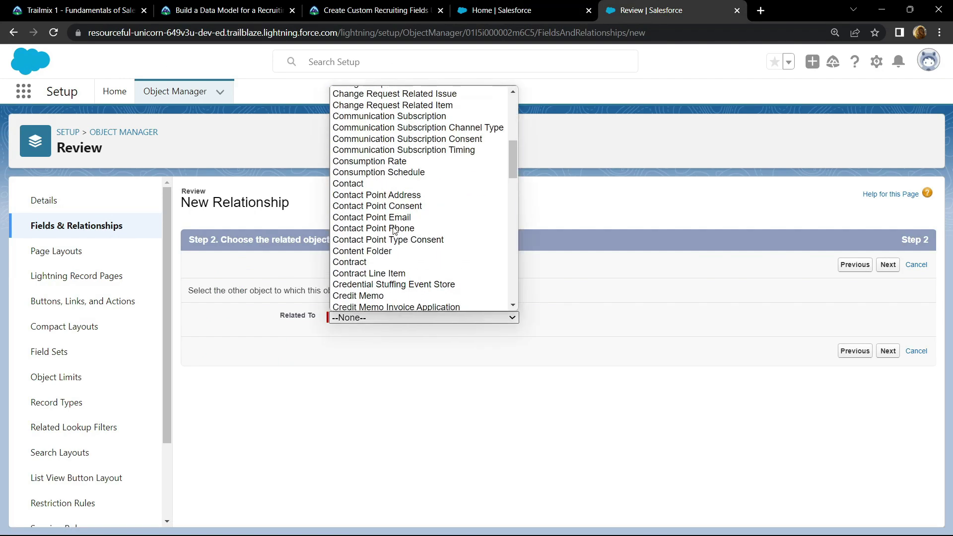
{"action": "scroll", "coordinate": [394, 230], "scroll_direction": "down", "scroll_amount": 7}
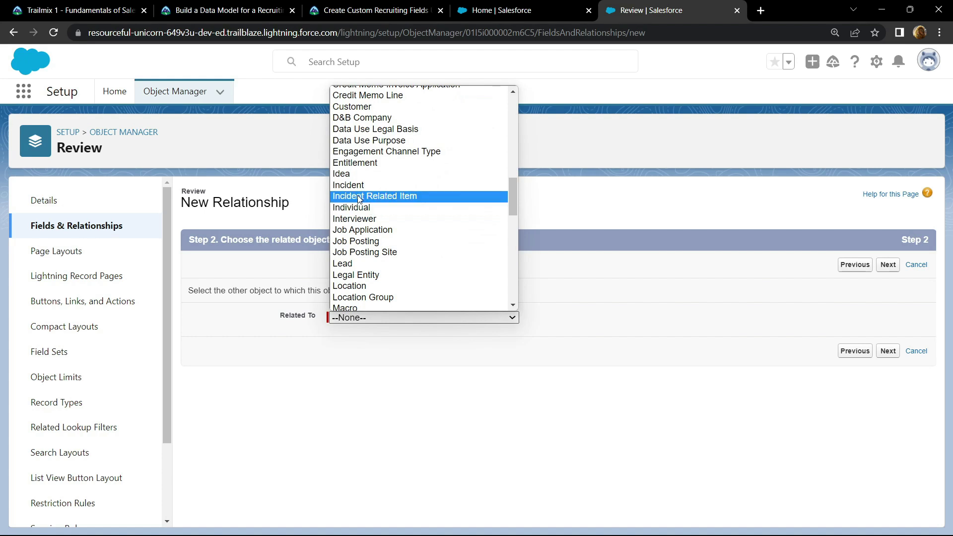
{"action": "left_click", "coordinate": [368, 220]}
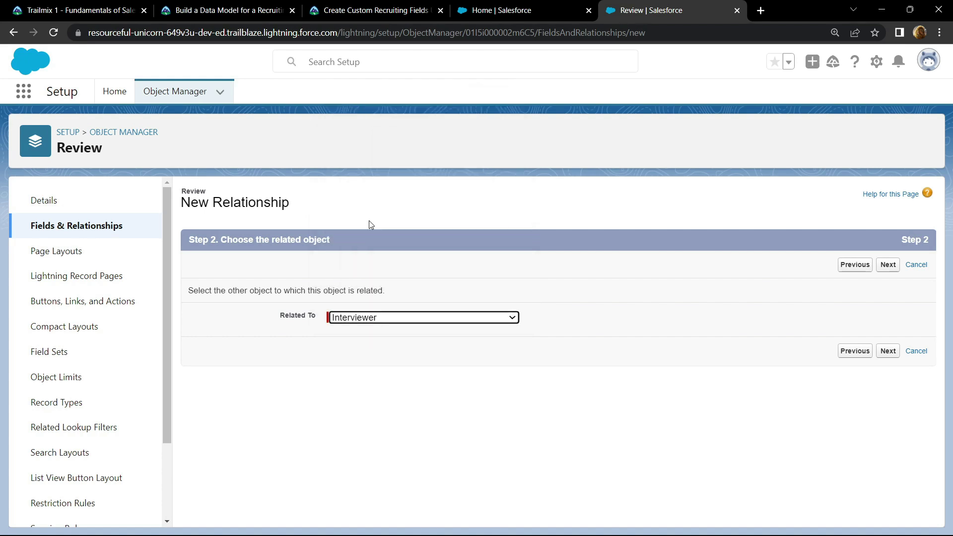
{"action": "left_click", "coordinate": [888, 264]}
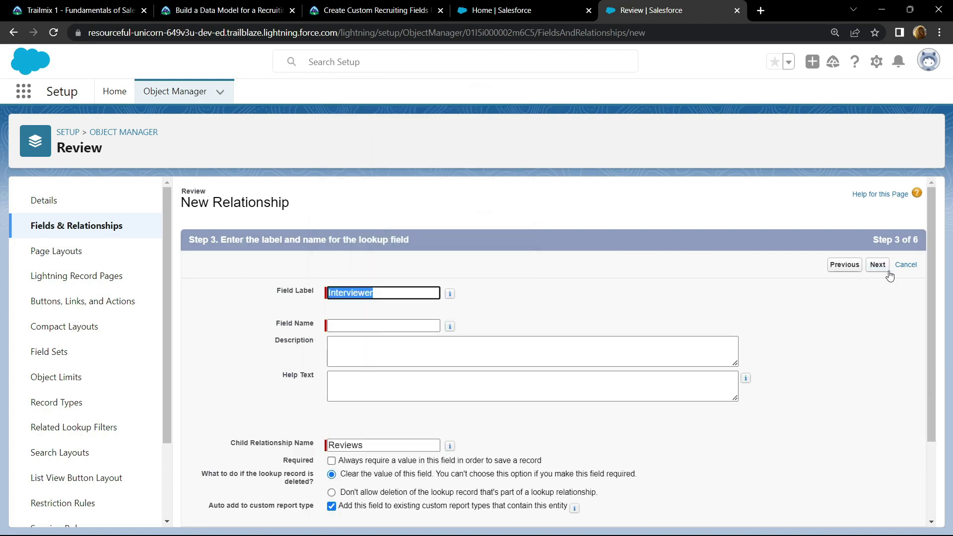
Step: Keep the default security, layout and Reviews related list settings, then save and start another field
{"action": "left_click", "coordinate": [877, 266]}
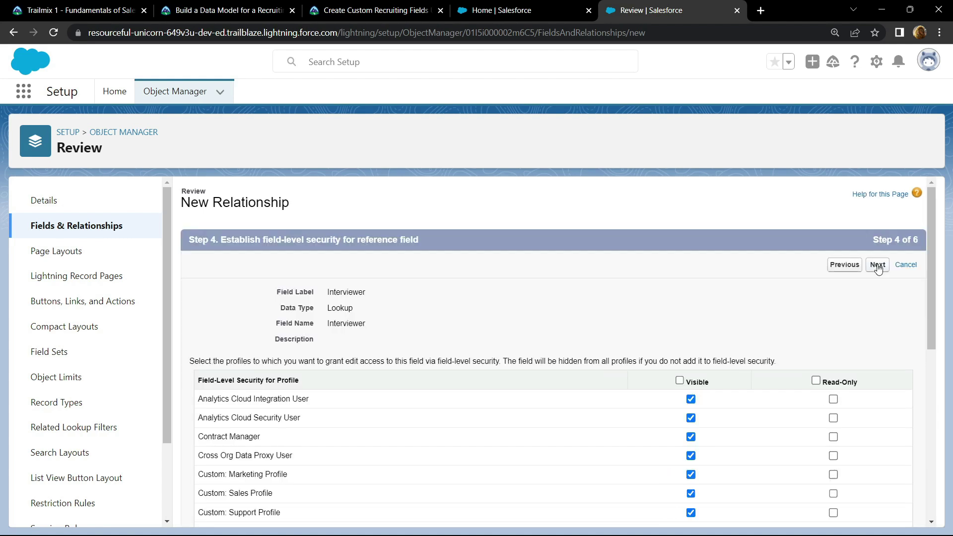
{"action": "left_click", "coordinate": [878, 266]}
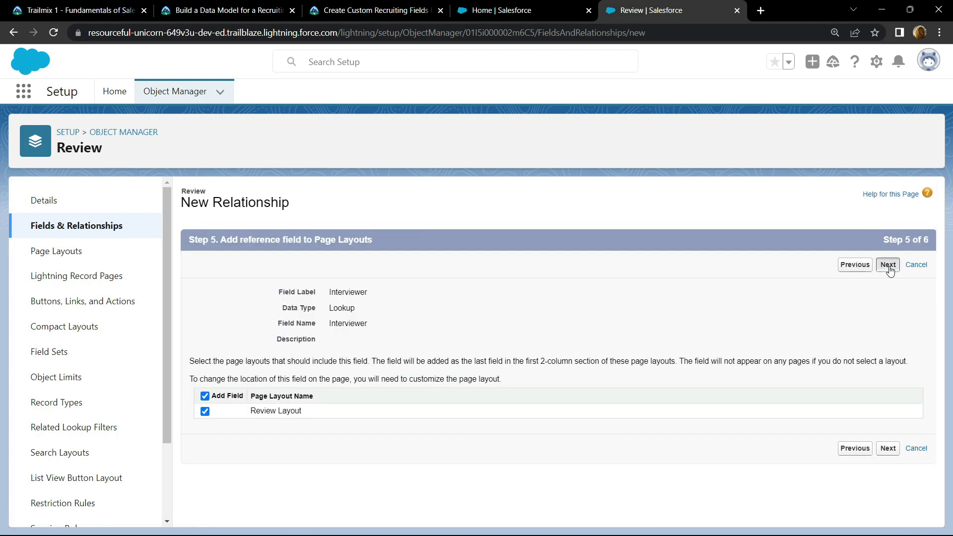
{"action": "left_click", "coordinate": [888, 266]}
{"action": "left_click", "coordinate": [849, 266]}
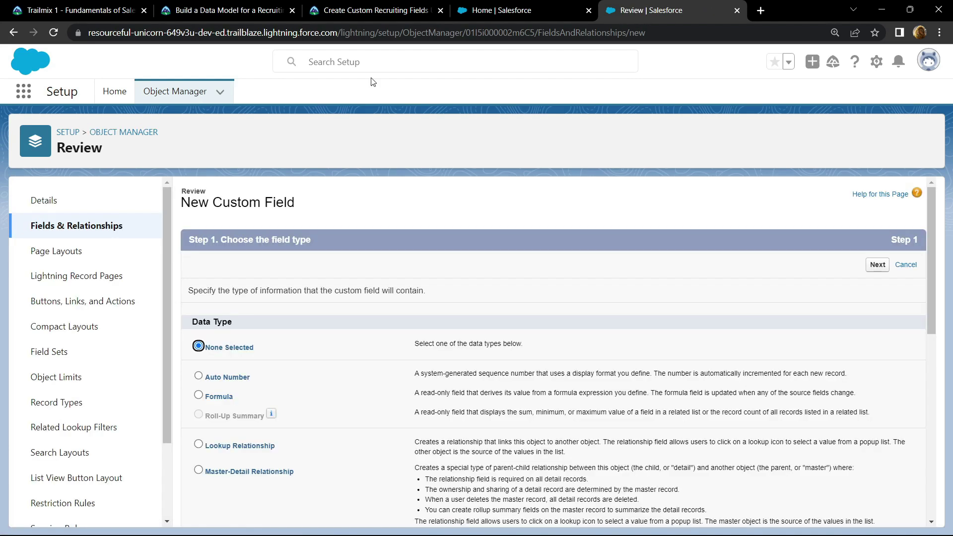
Step: Create a Master-Detail Relationship field with Job Application as the parent object
{"action": "scroll", "coordinate": [407, 281], "scroll_direction": "down", "scroll_amount": 5}
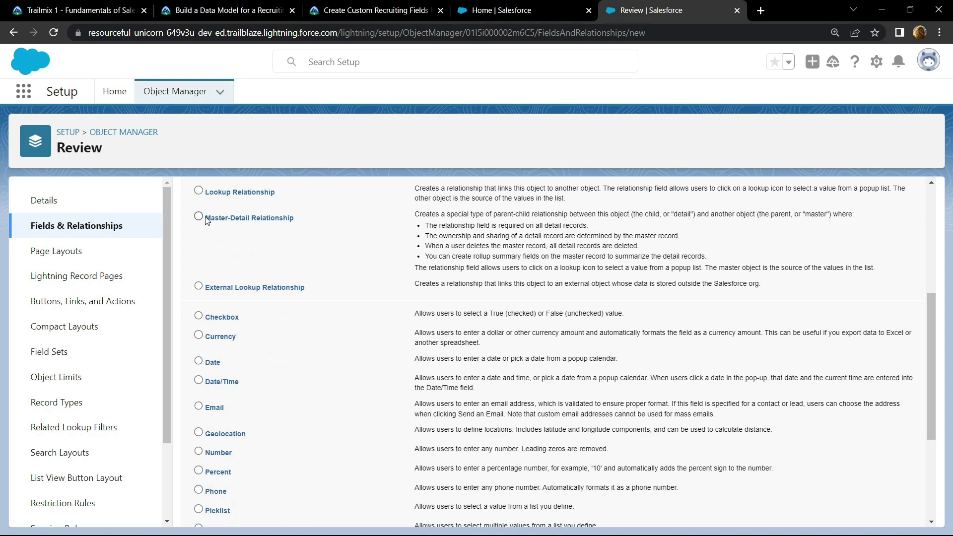
{"action": "scroll", "coordinate": [208, 224], "scroll_direction": "up", "scroll_amount": 4}
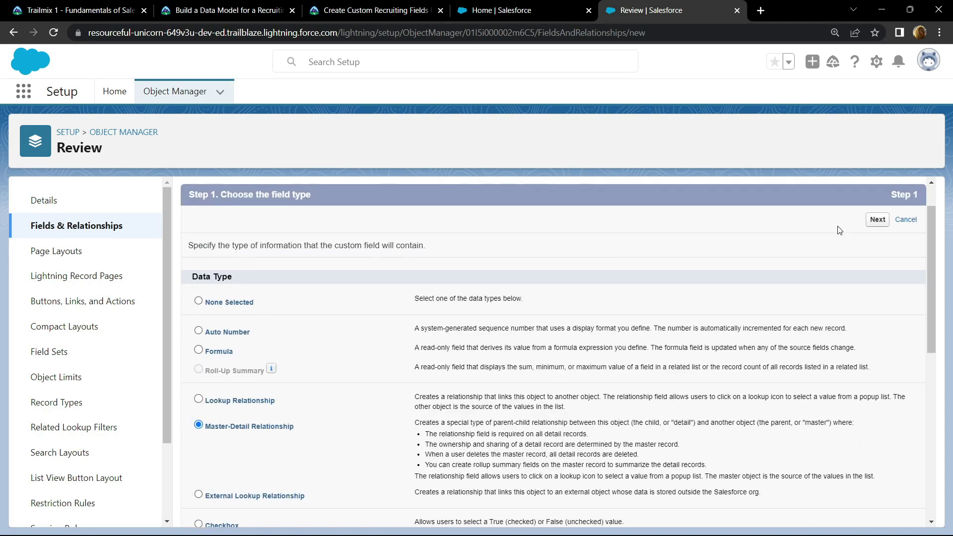
{"action": "left_click", "coordinate": [878, 222]}
{"action": "left_click", "coordinate": [379, 317]}
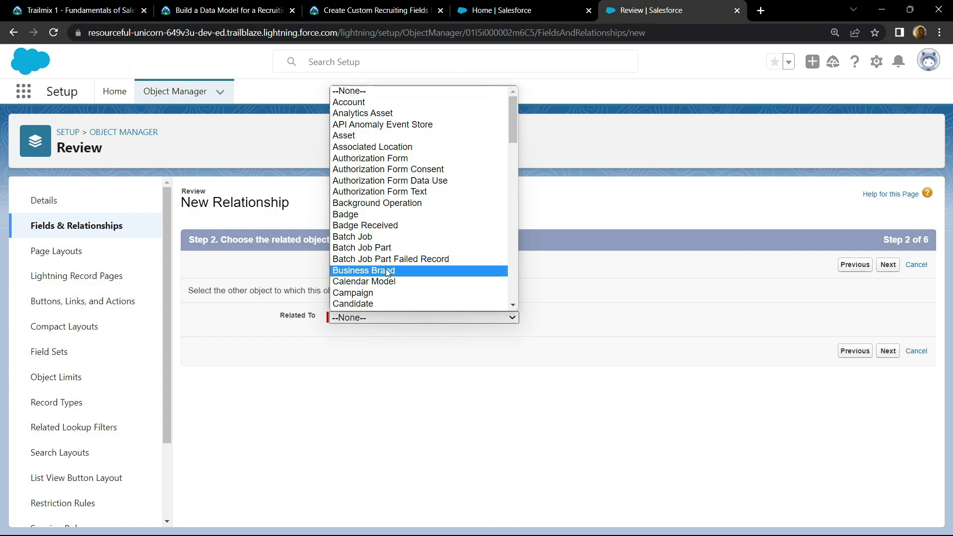
{"action": "scroll", "coordinate": [387, 271], "scroll_direction": "down", "scroll_amount": 1}
{"action": "scroll", "coordinate": [386, 271], "scroll_direction": "down", "scroll_amount": 6}
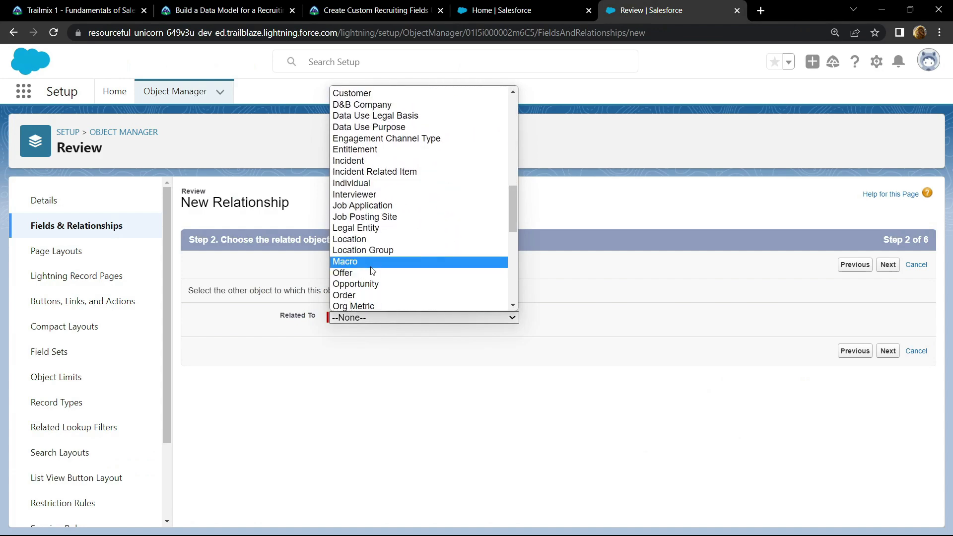
{"action": "left_click", "coordinate": [382, 205]}
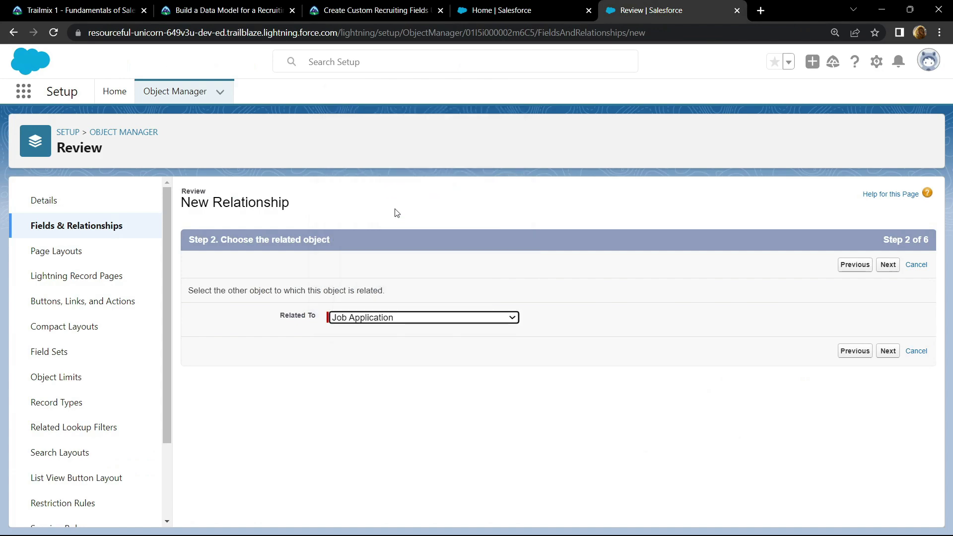
Step: Accept the Job Application field name, security, layout and related list defaults, then save
{"action": "left_click", "coordinate": [886, 265]}
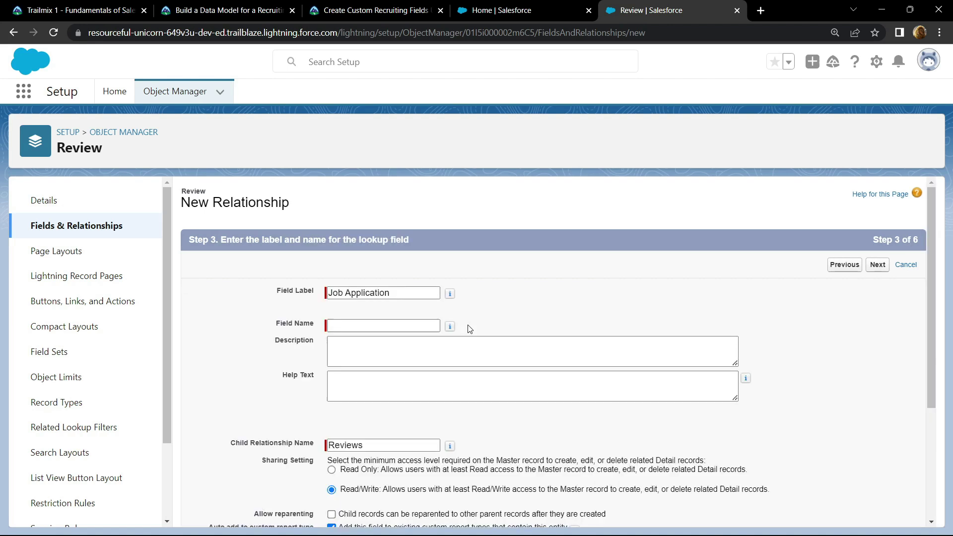
{"action": "left_click", "coordinate": [538, 303]}
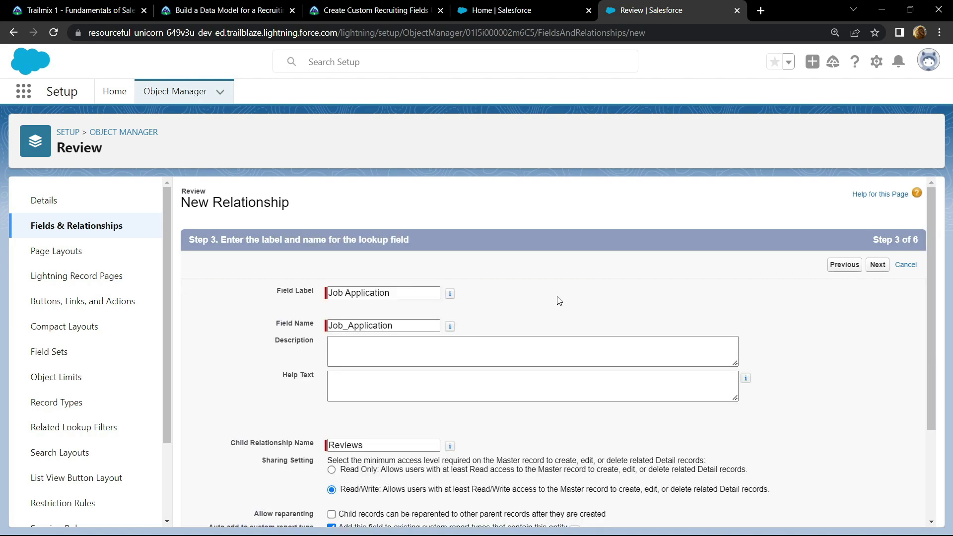
{"action": "left_click", "coordinate": [878, 265]}
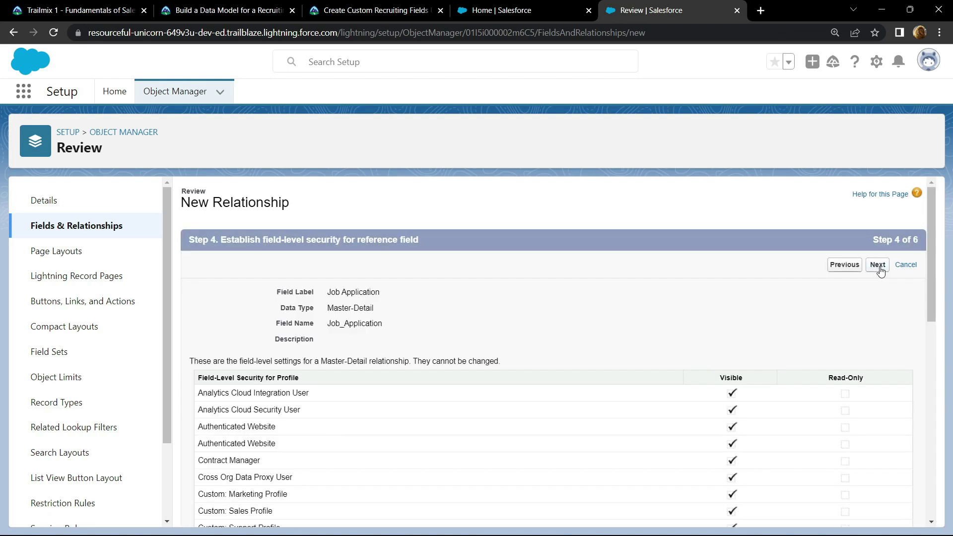
{"action": "left_click", "coordinate": [878, 265]}
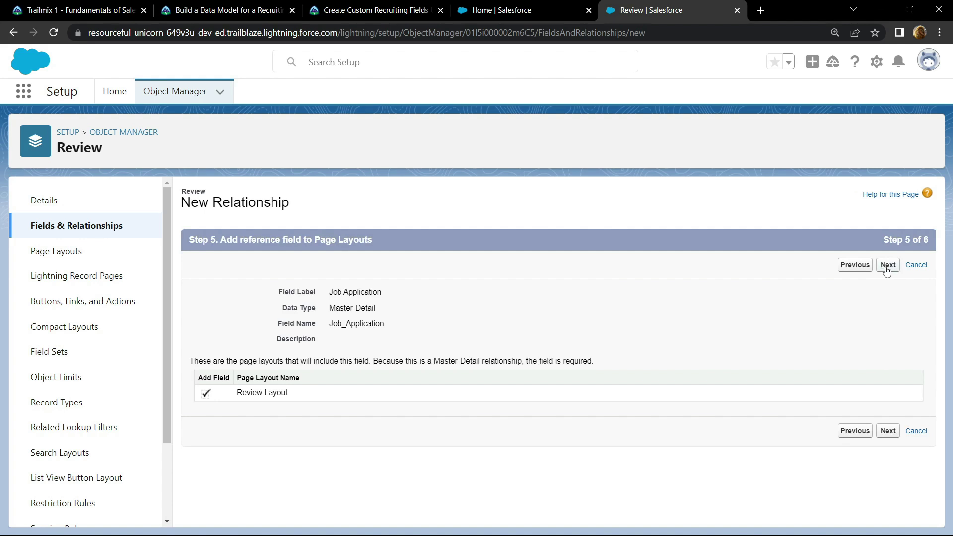
{"action": "left_click", "coordinate": [888, 268]}
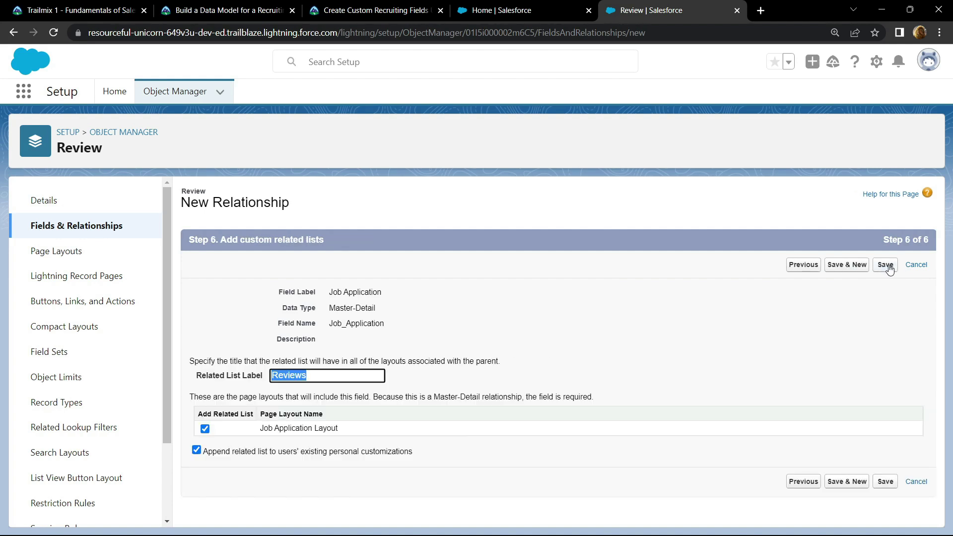
{"action": "left_click", "coordinate": [889, 268]}
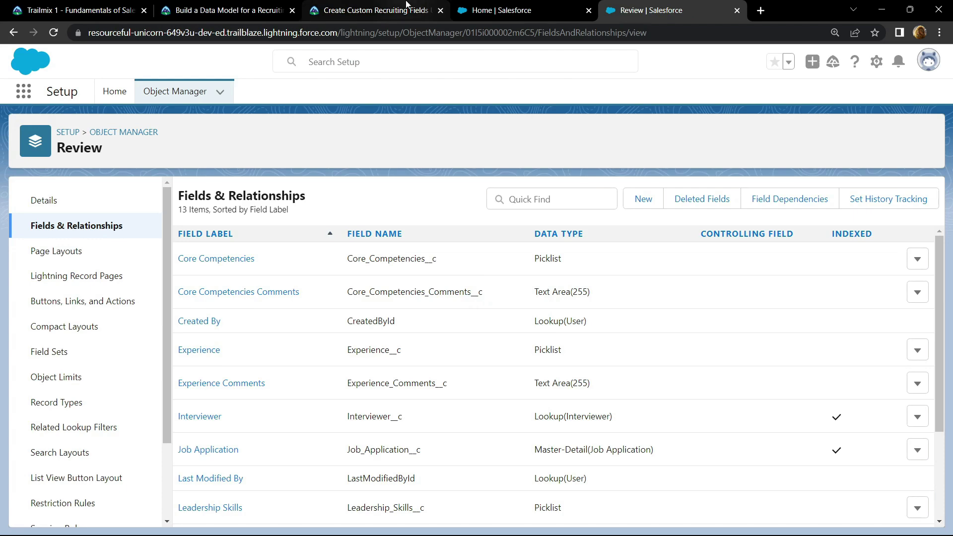
Step: Verify the Create Custom Recruiting Fields challenge on Trailhead to earn 100 points
{"action": "left_click", "coordinate": [373, 10]}
{"action": "scroll", "coordinate": [280, 254], "scroll_direction": "down", "scroll_amount": 8}
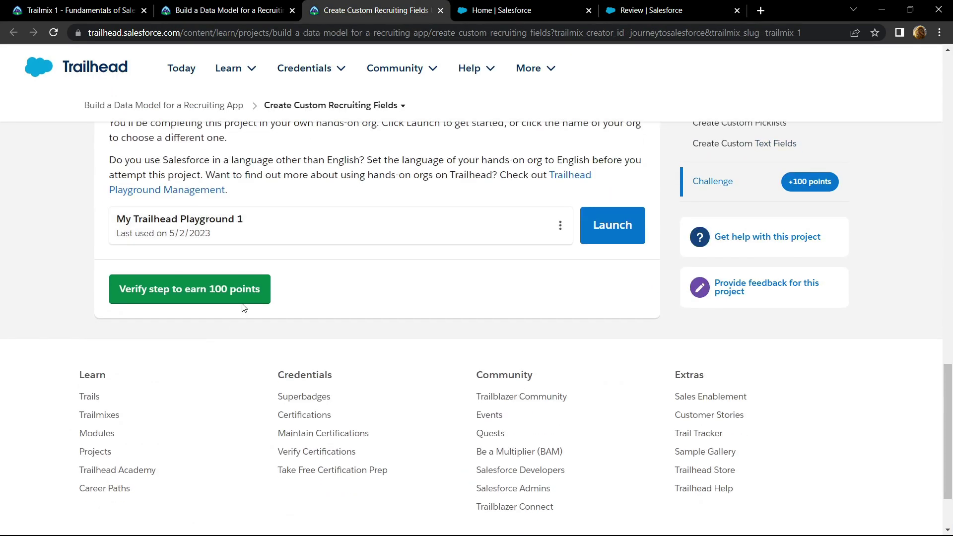
{"action": "left_click", "coordinate": [248, 290]}
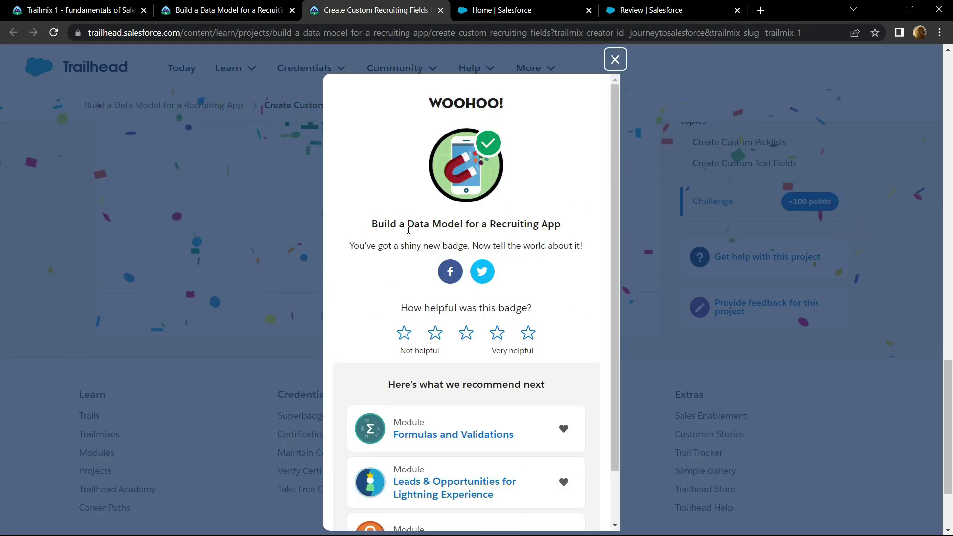
{"action": "left_click_drag", "start_coordinate": [370, 229], "coordinate": [560, 228]}
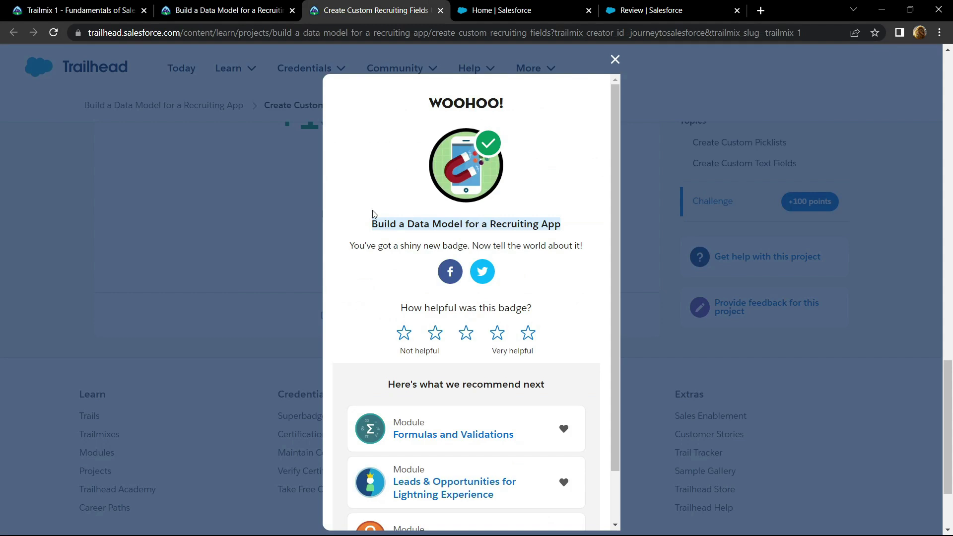
Step: Reload Trailmix 1 and confirm the recruiting data model project shows as completed
{"action": "left_click", "coordinate": [75, 10]}
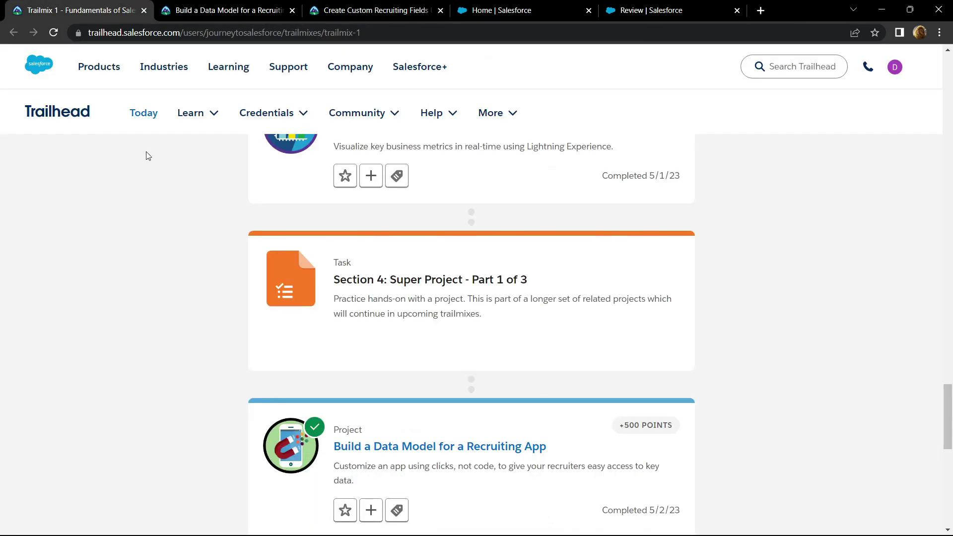
{"action": "left_click", "coordinate": [53, 33]}
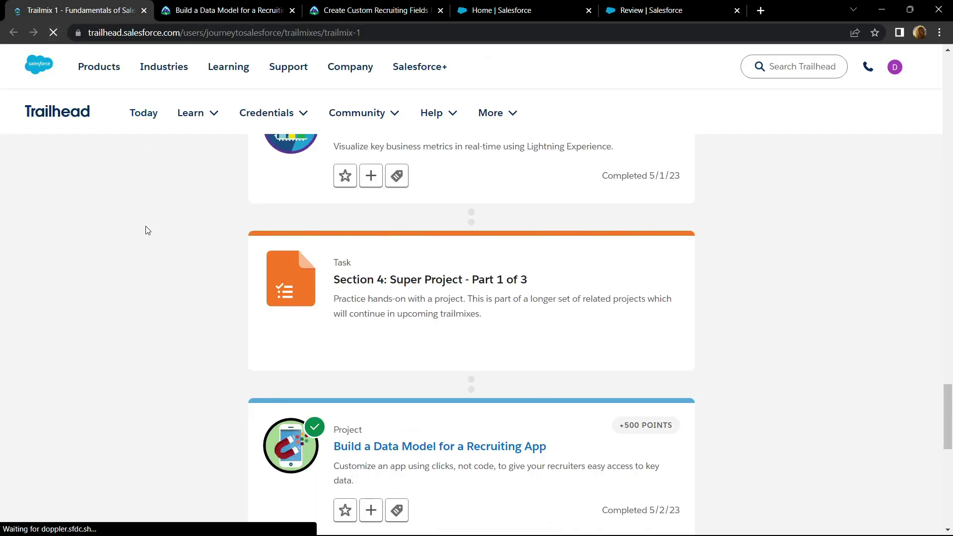
{"action": "scroll", "coordinate": [146, 231], "scroll_direction": "down", "scroll_amount": 1}
{"action": "scroll", "coordinate": [235, 390], "scroll_direction": "down", "scroll_amount": 10}
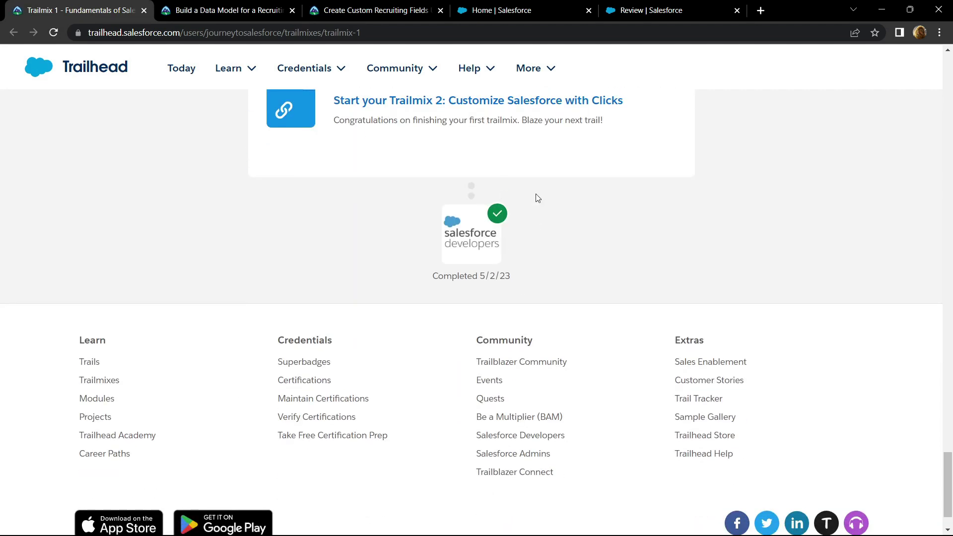
{"action": "scroll", "coordinate": [215, 271], "scroll_direction": "up", "scroll_amount": 3}
{"action": "scroll", "coordinate": [237, 316], "scroll_direction": "up", "scroll_amount": 15}
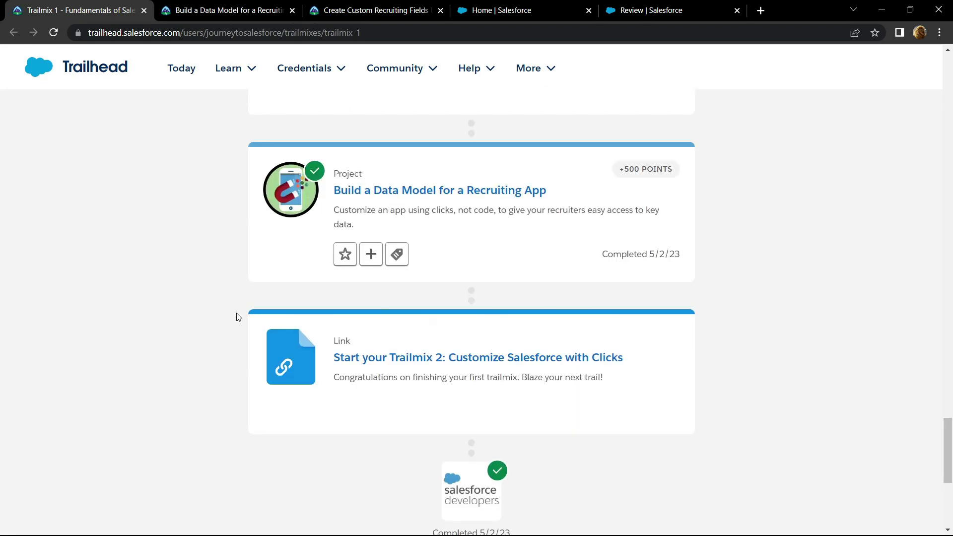